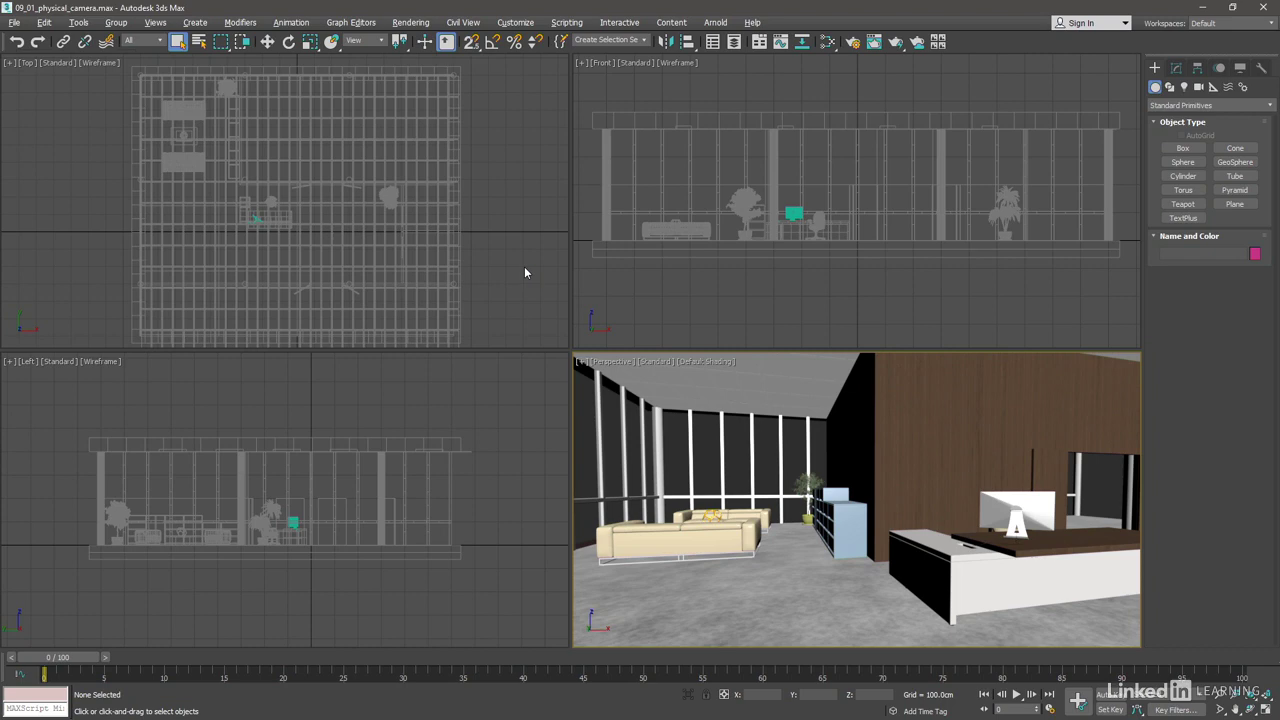
# Shade the Top viewport and hide the ceiling and ceiling lighting layers in the Layer Explorer.
pyautogui.click(515, 223)
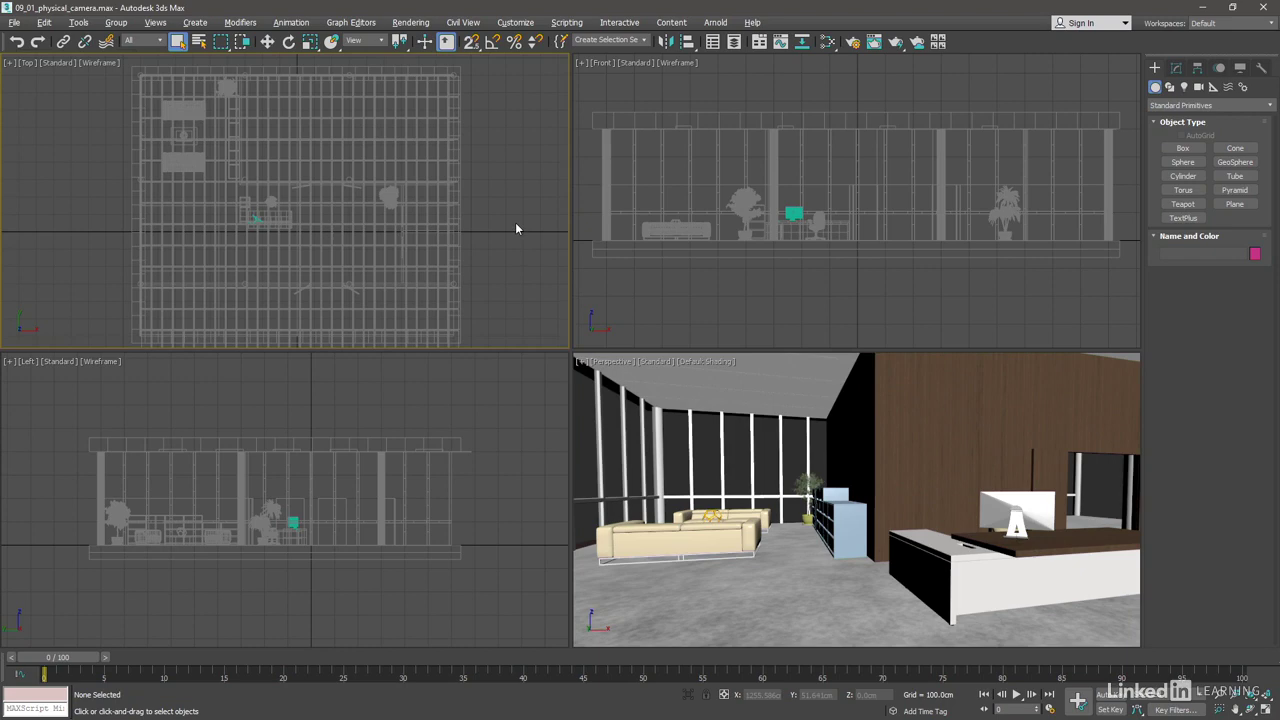
pyautogui.press('F3')
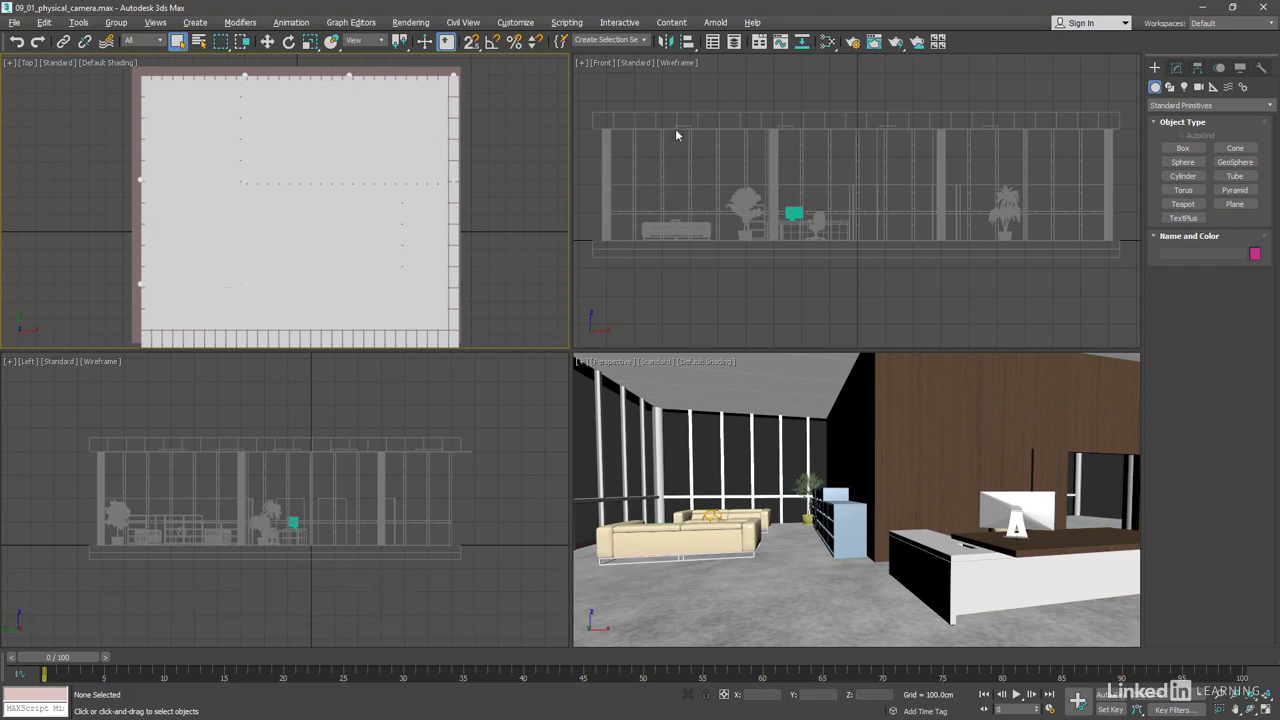
pyautogui.click(737, 46)
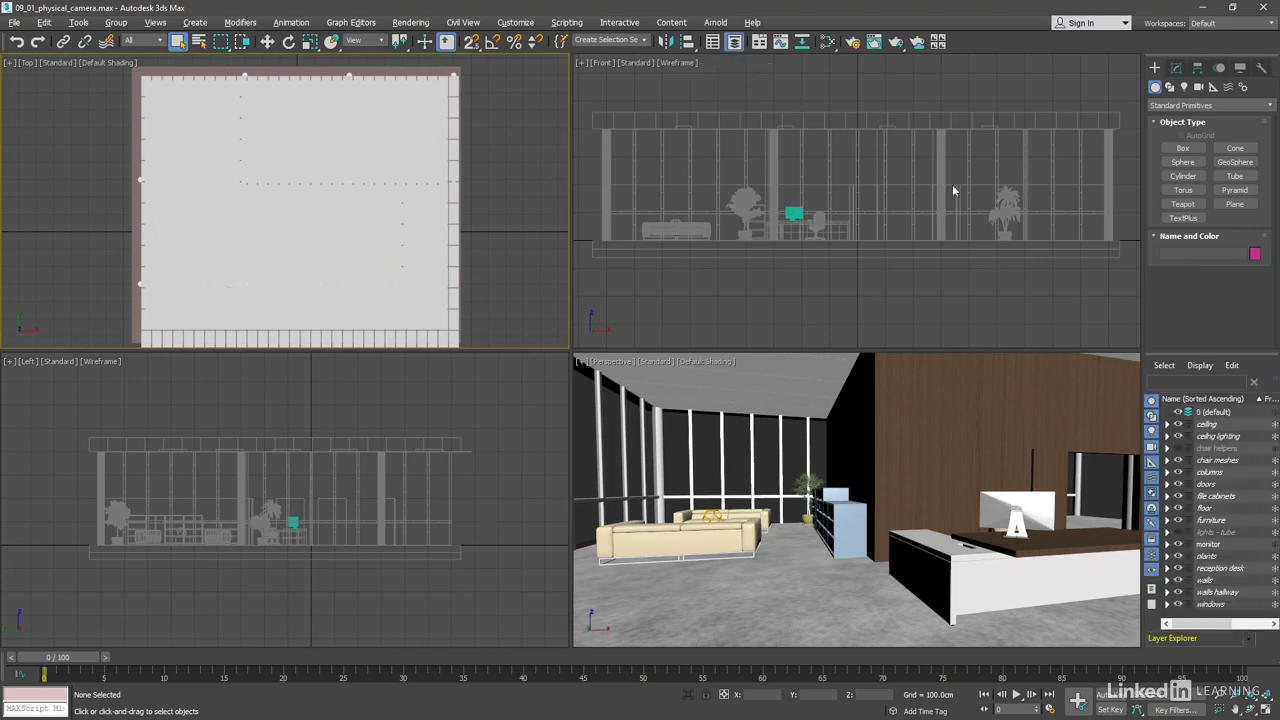
pyautogui.click(1178, 424)
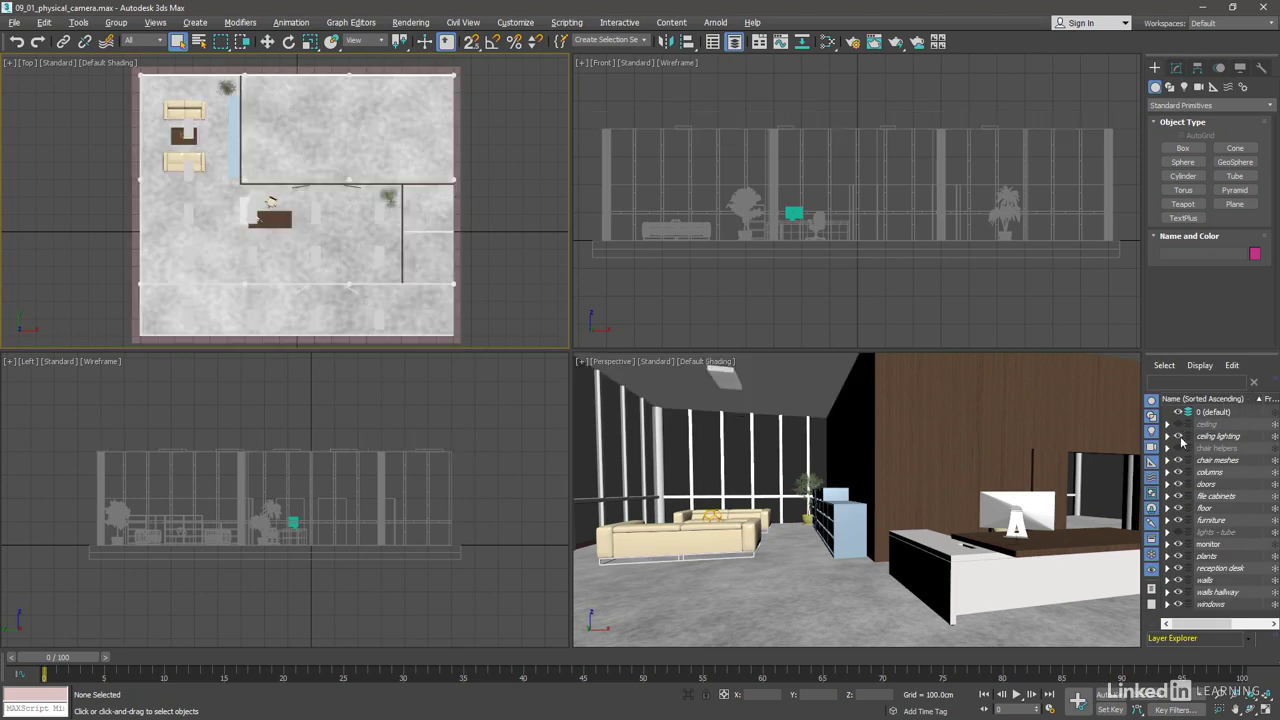
pyautogui.click(1178, 436)
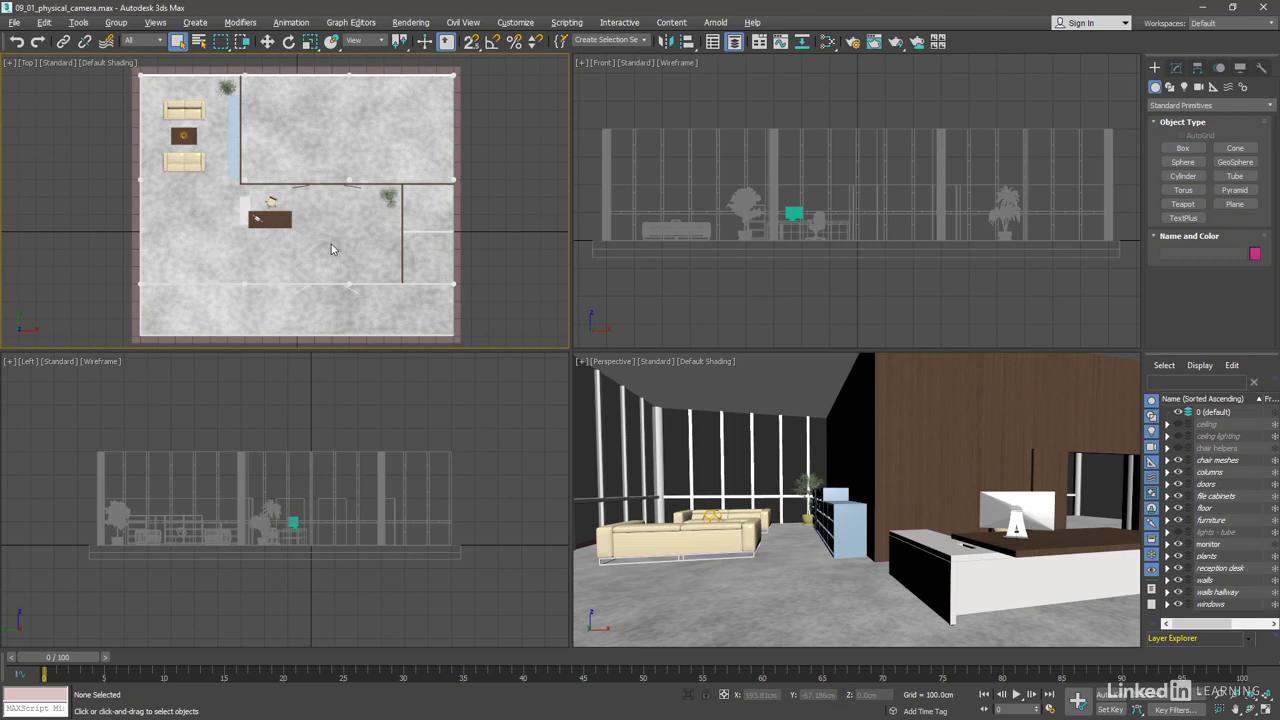
pyautogui.click(734, 43)
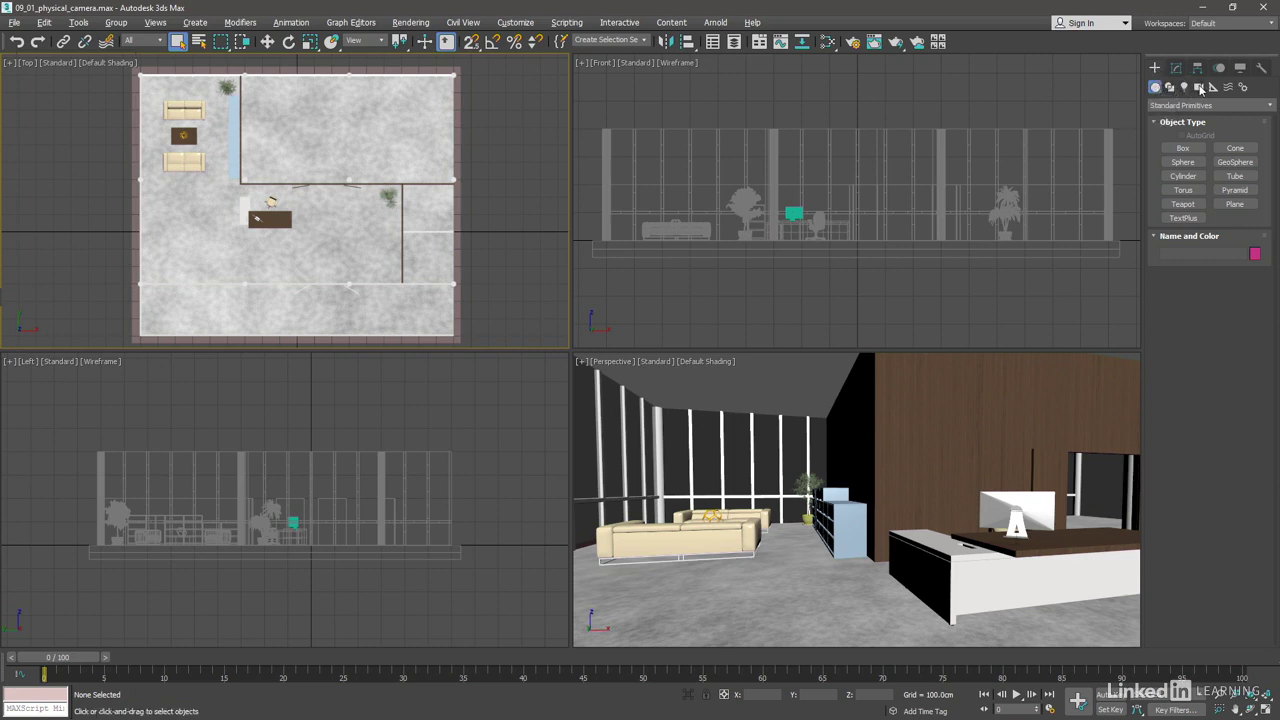
# Place a targeted Physical camera, PhysCamera001, near the sofas in the Top view, aimed across the lobby.
pyautogui.click(1199, 88)
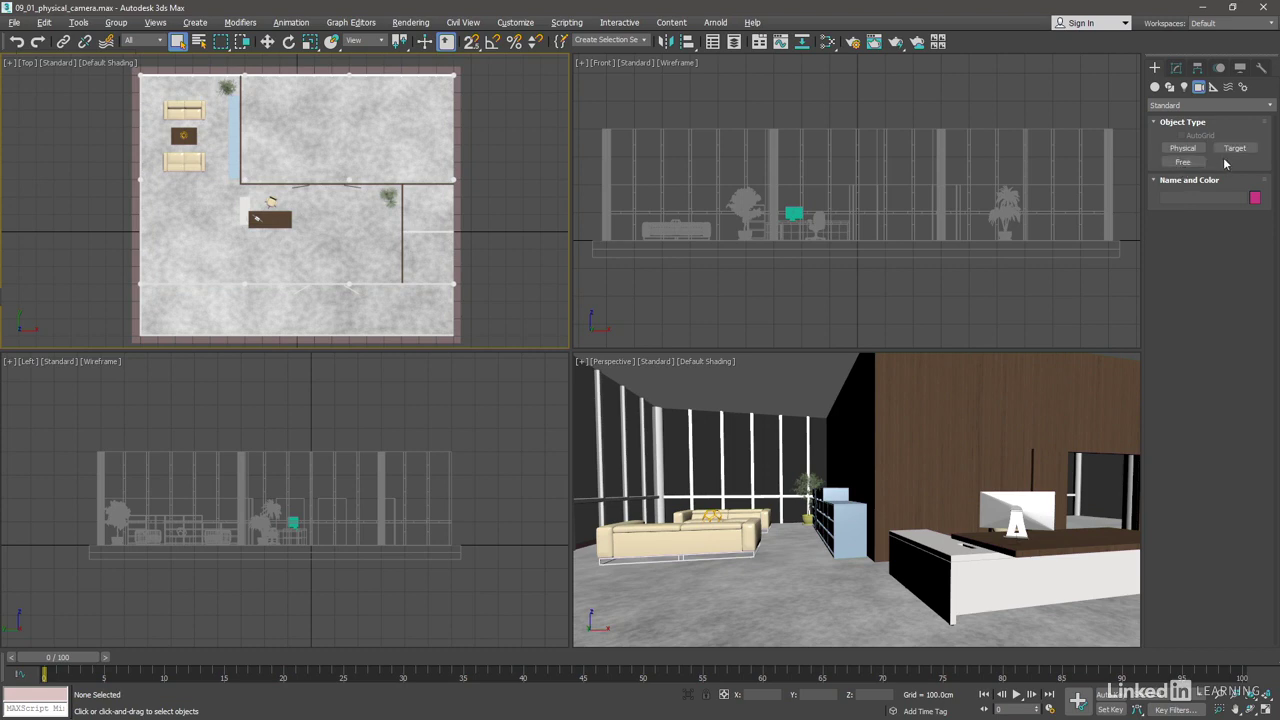
pyautogui.click(1183, 148)
pyautogui.moveTo(211, 266); pyautogui.dragTo(183, 201)
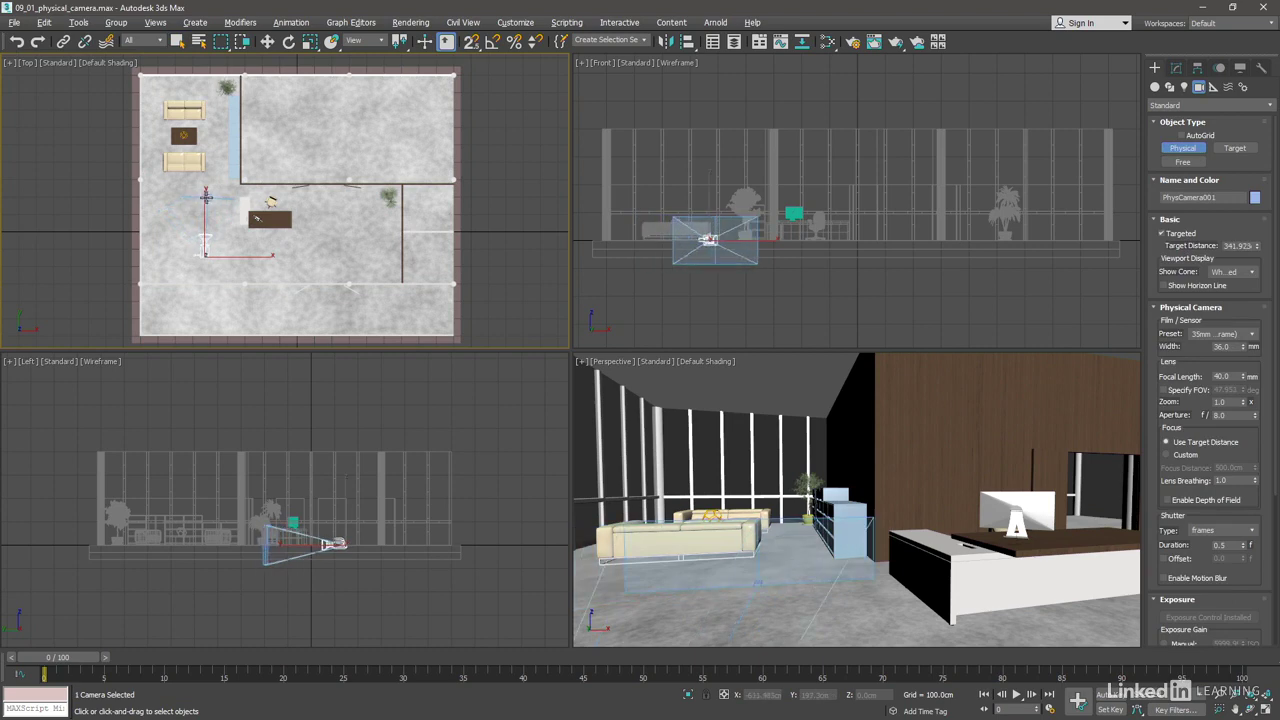
pyautogui.moveTo(183, 201)
pyautogui.mouseDown()
pyautogui.moveTo(211, 188)
pyautogui.moveTo(195, 188)
pyautogui.mouseUp()
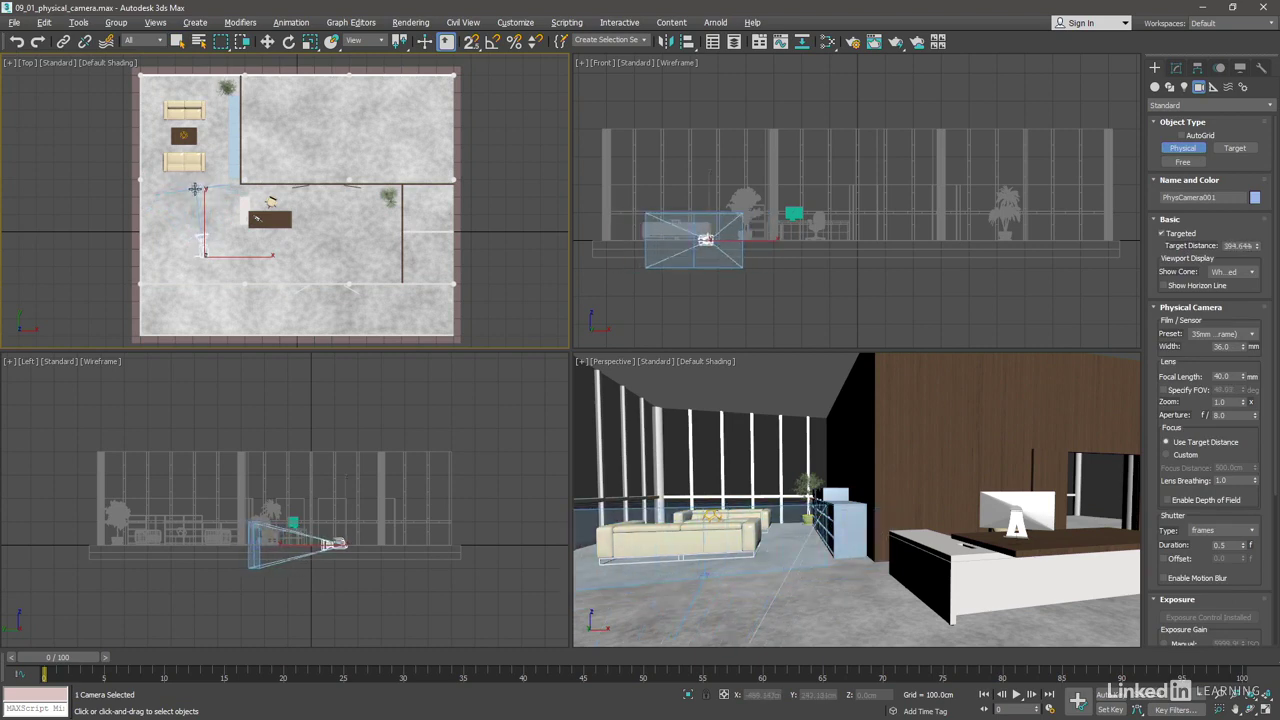
pyautogui.rightClick(512, 234)
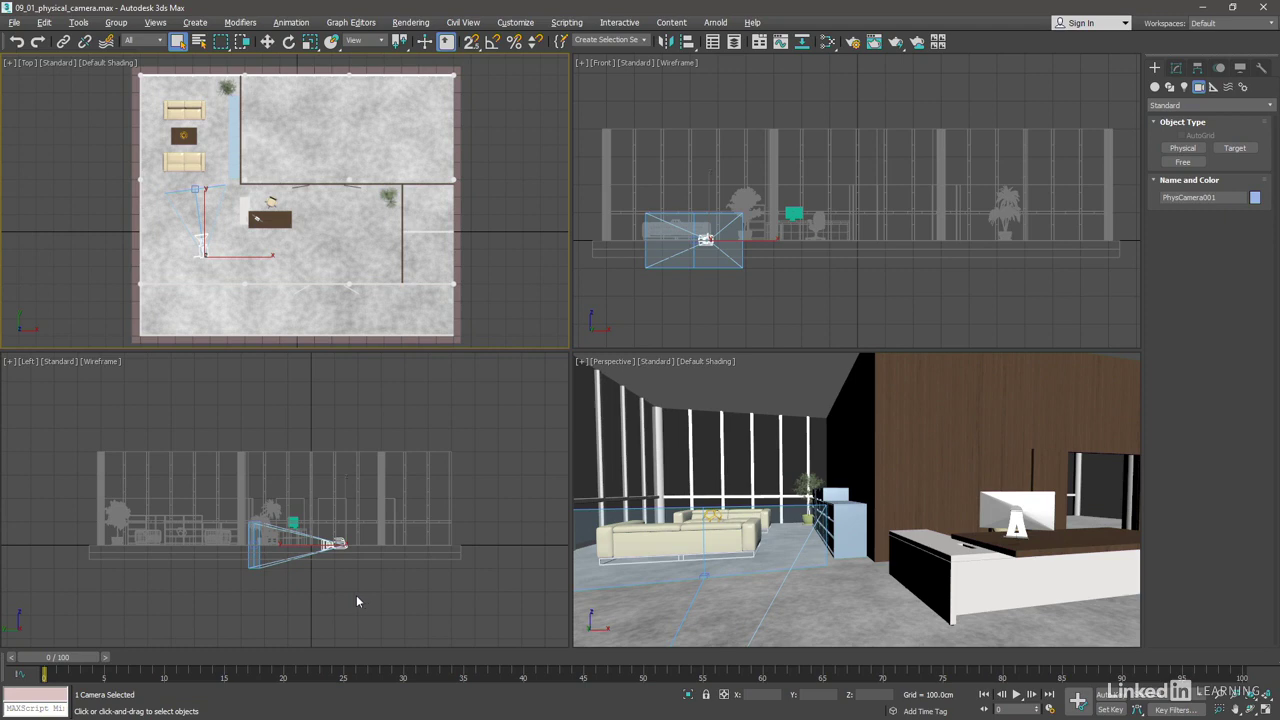
# Frame the camera in the Left view and region-select the camera with its target.
pyautogui.moveTo(287, 569); pyautogui.dragTo(286, 530, button='middle')
pyautogui.scroll(3, 286, 530)
pyautogui.scroll(2, 286, 530)
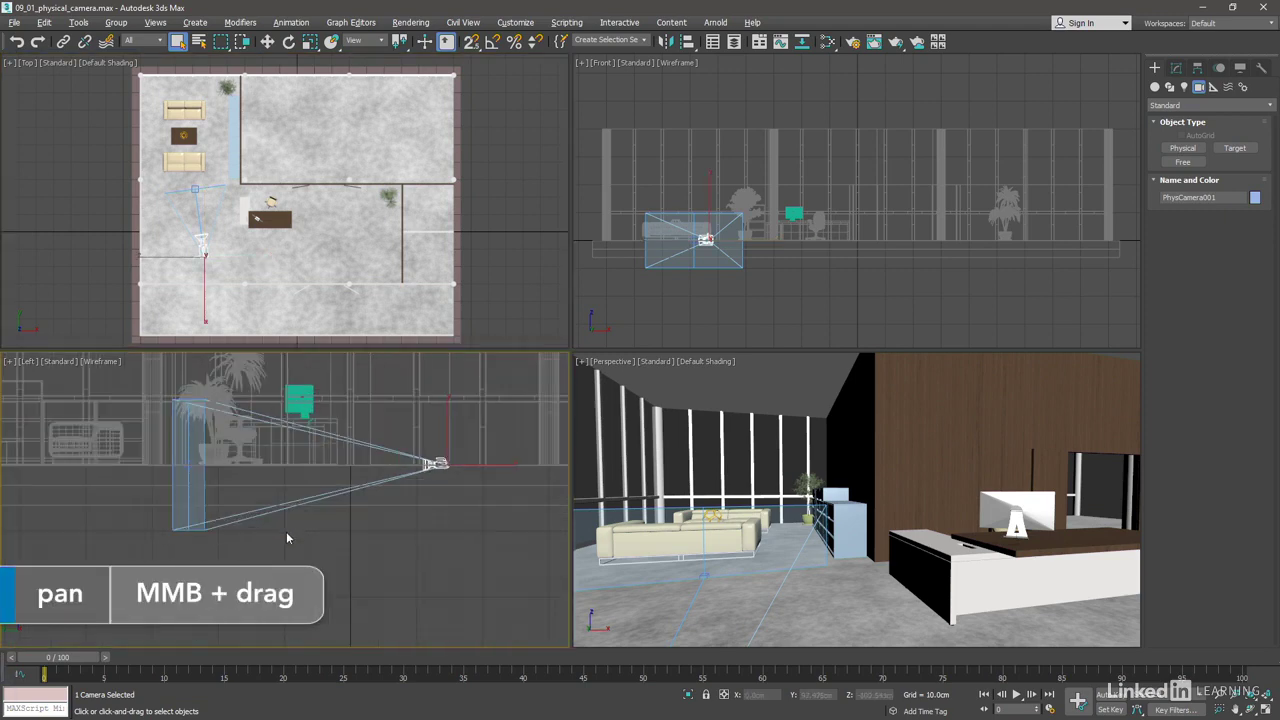
pyautogui.click(533, 592)
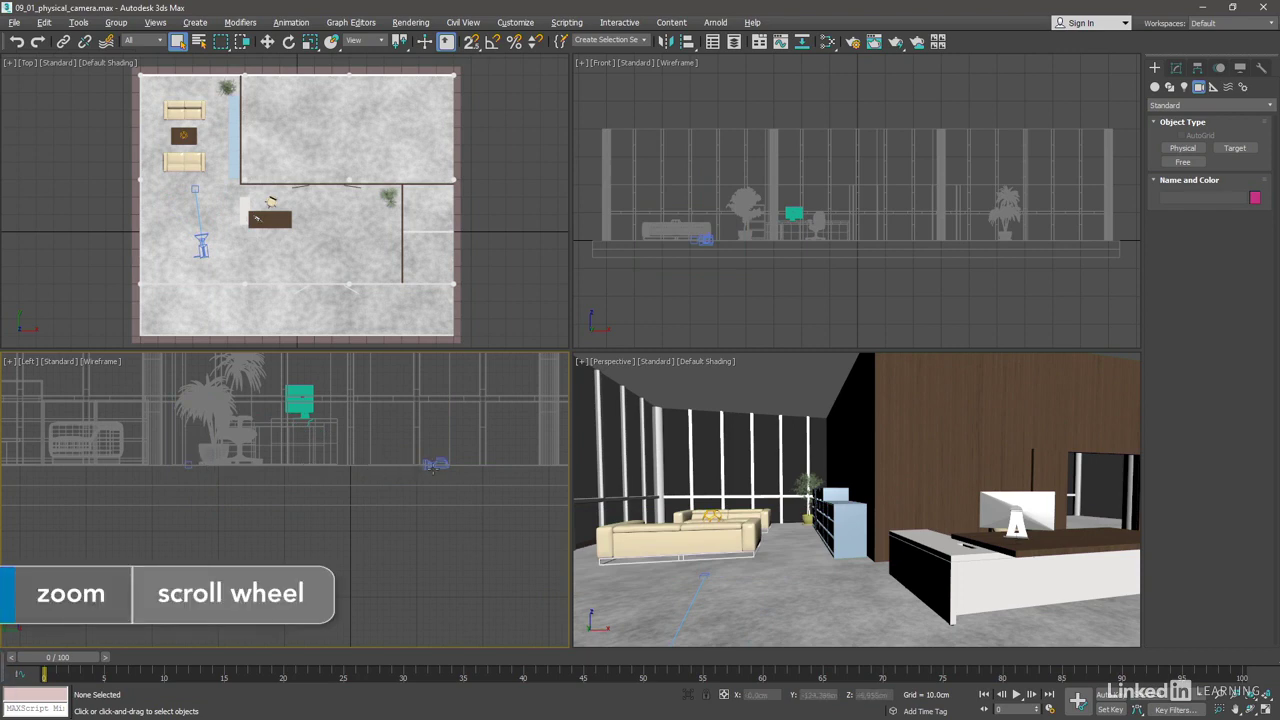
pyautogui.moveTo(478, 432)
pyautogui.mouseDown()
pyautogui.moveTo(116, 521)
pyautogui.moveTo(133, 534)
pyautogui.mouseUp()
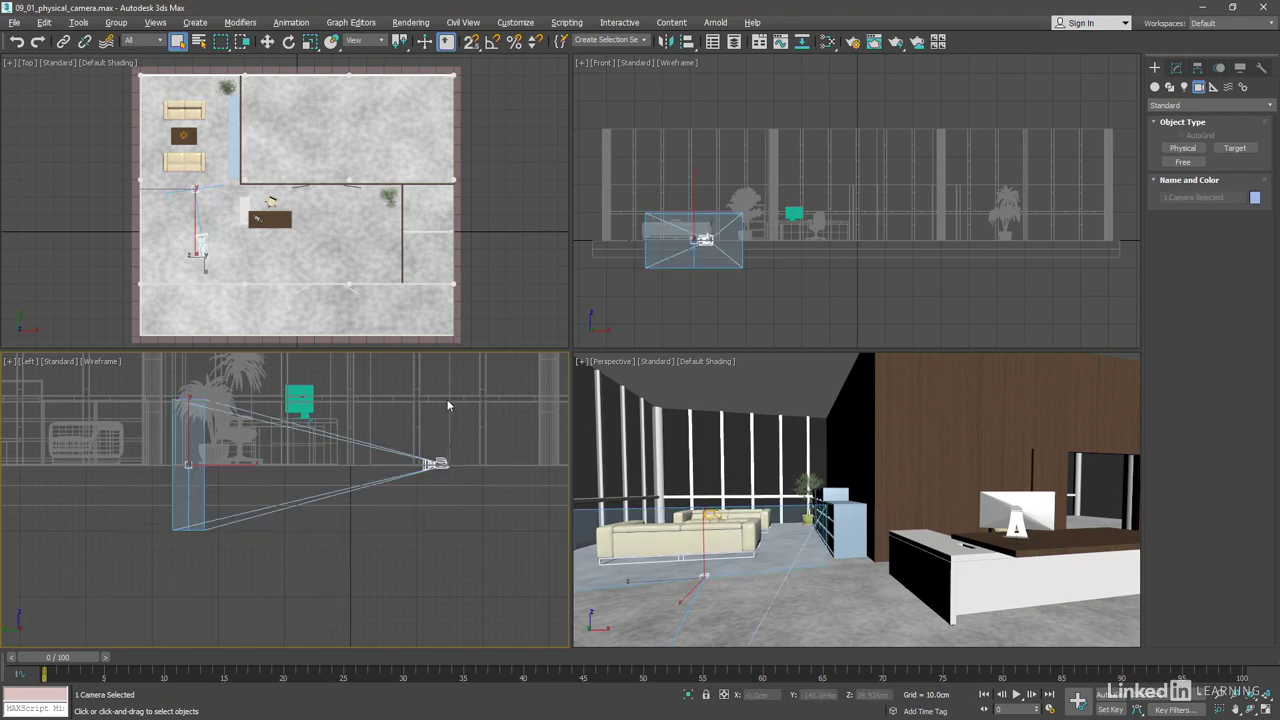
# Move the camera and target up along Y to about eye level.
pyautogui.click(268, 41)
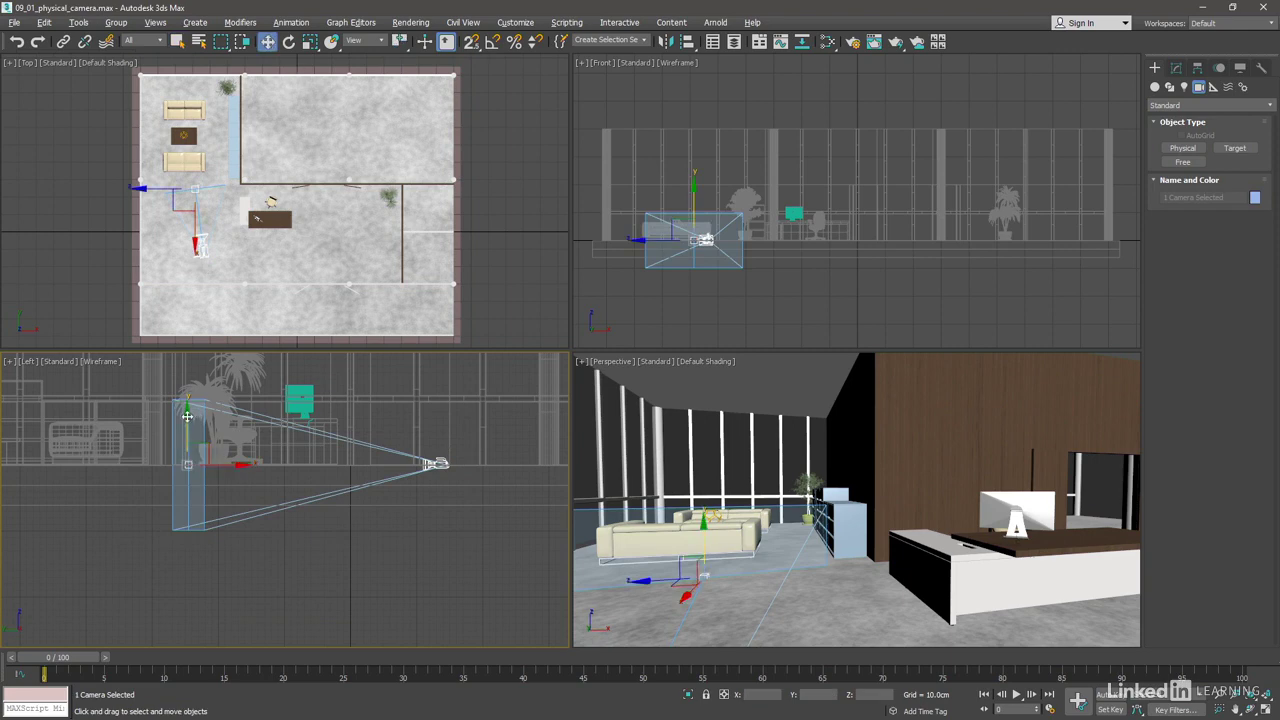
pyautogui.moveTo(187, 416); pyautogui.dragTo(187, 404)
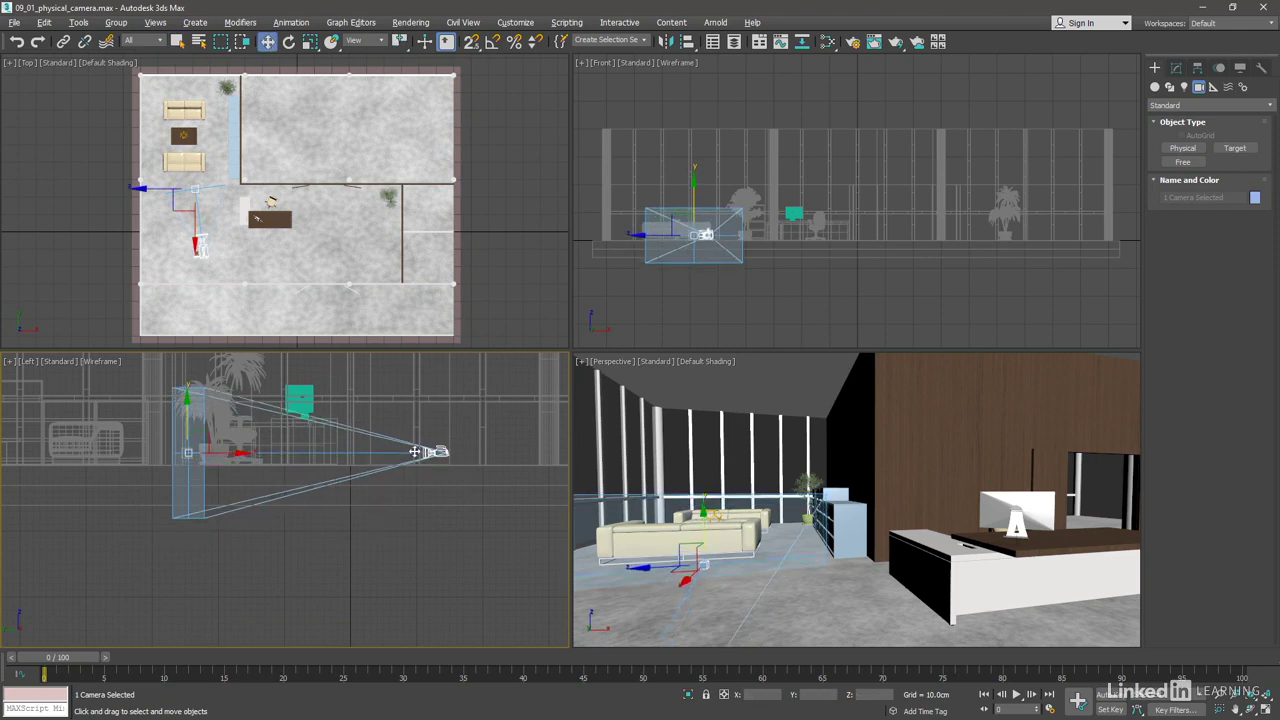
pyautogui.click(423, 503)
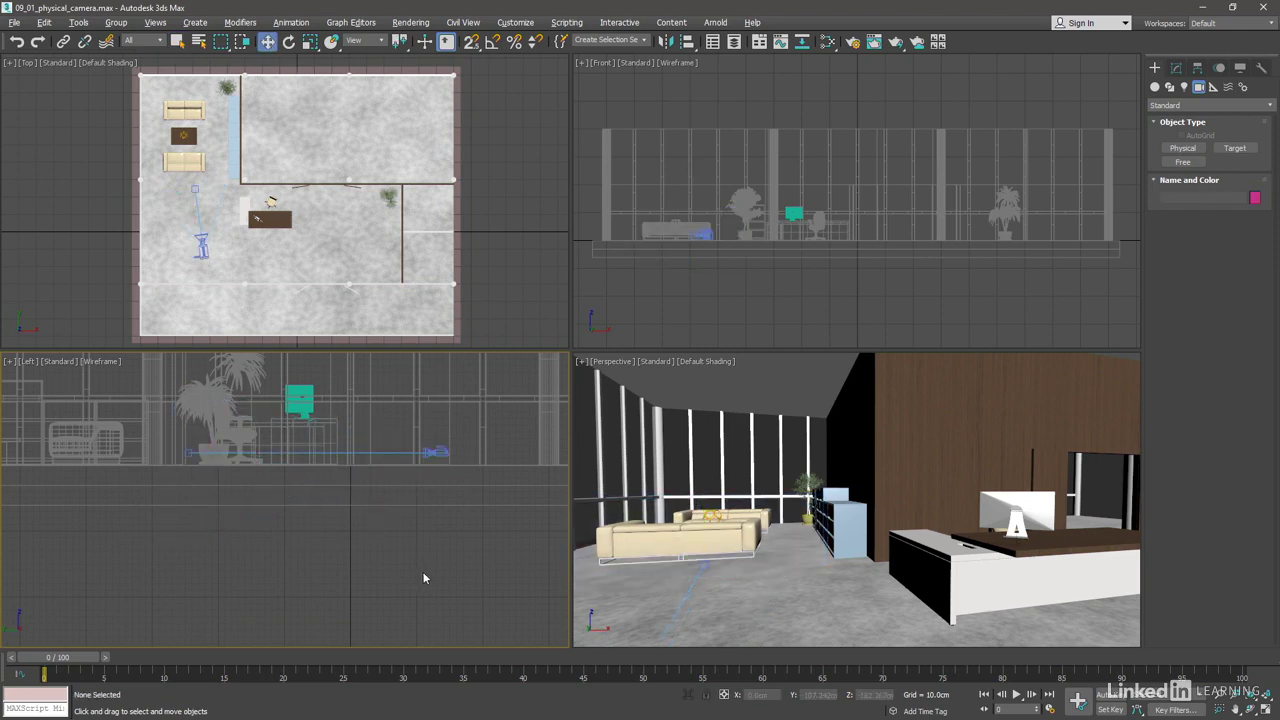
pyautogui.click(377, 453)
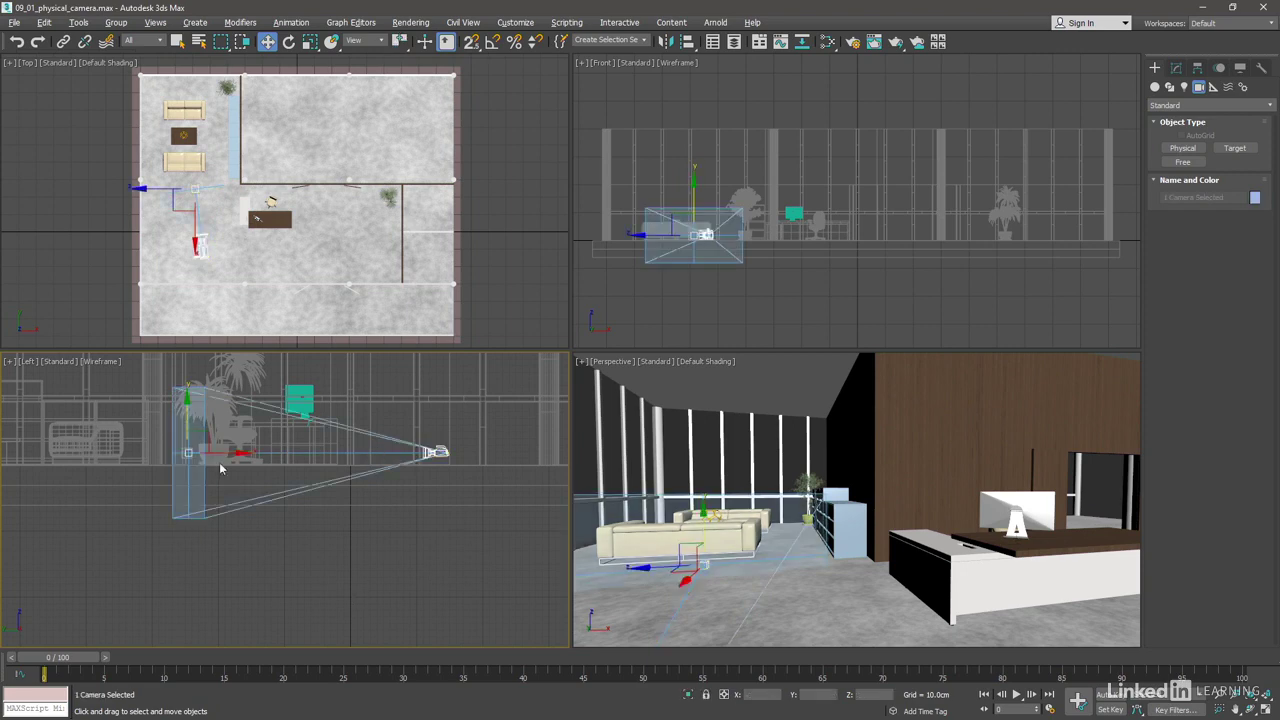
pyautogui.moveTo(186, 404); pyautogui.dragTo(182, 367)
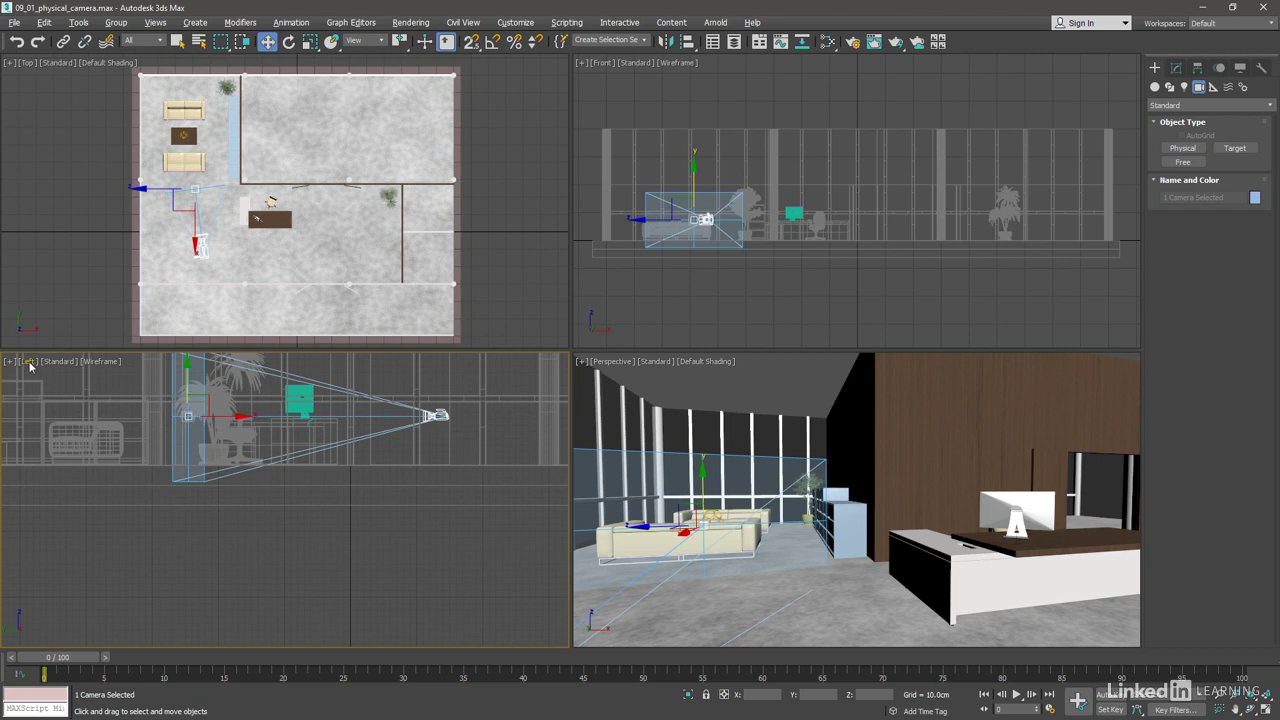
# Switch the Left viewport to PhysCamera001's view in Default Shading.
pyautogui.click(30, 365)
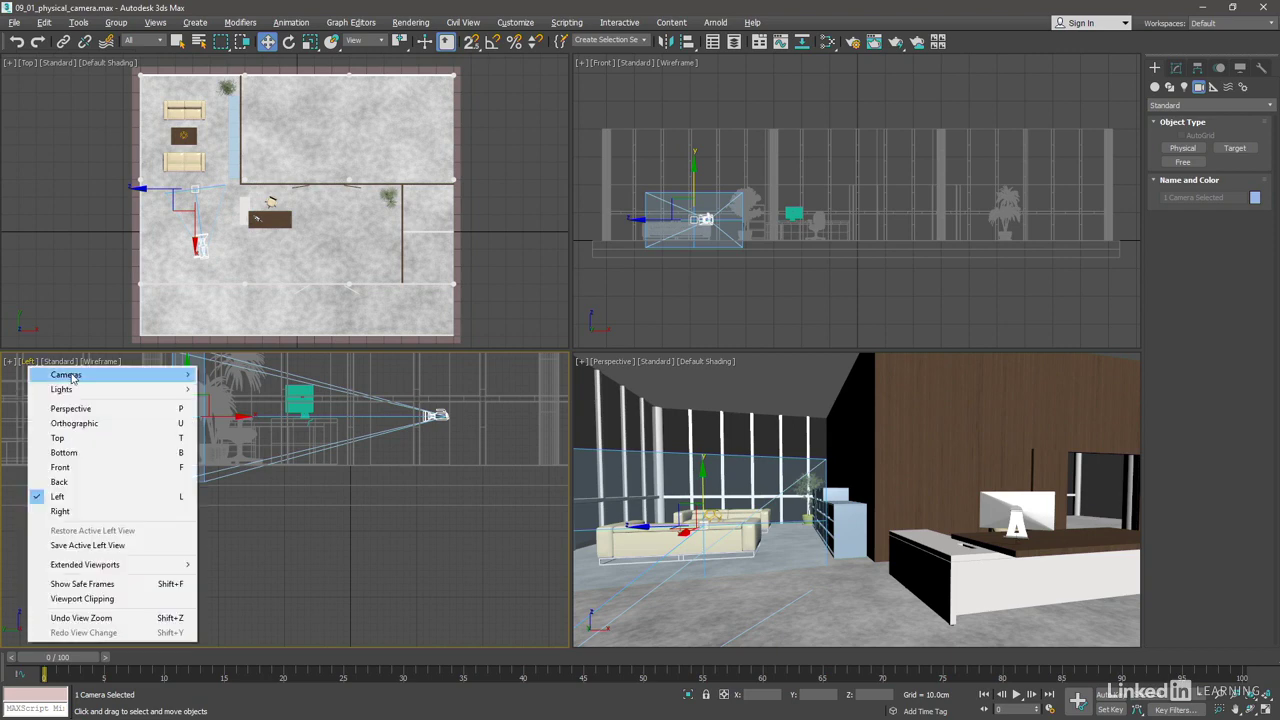
pyautogui.moveTo(110, 374)
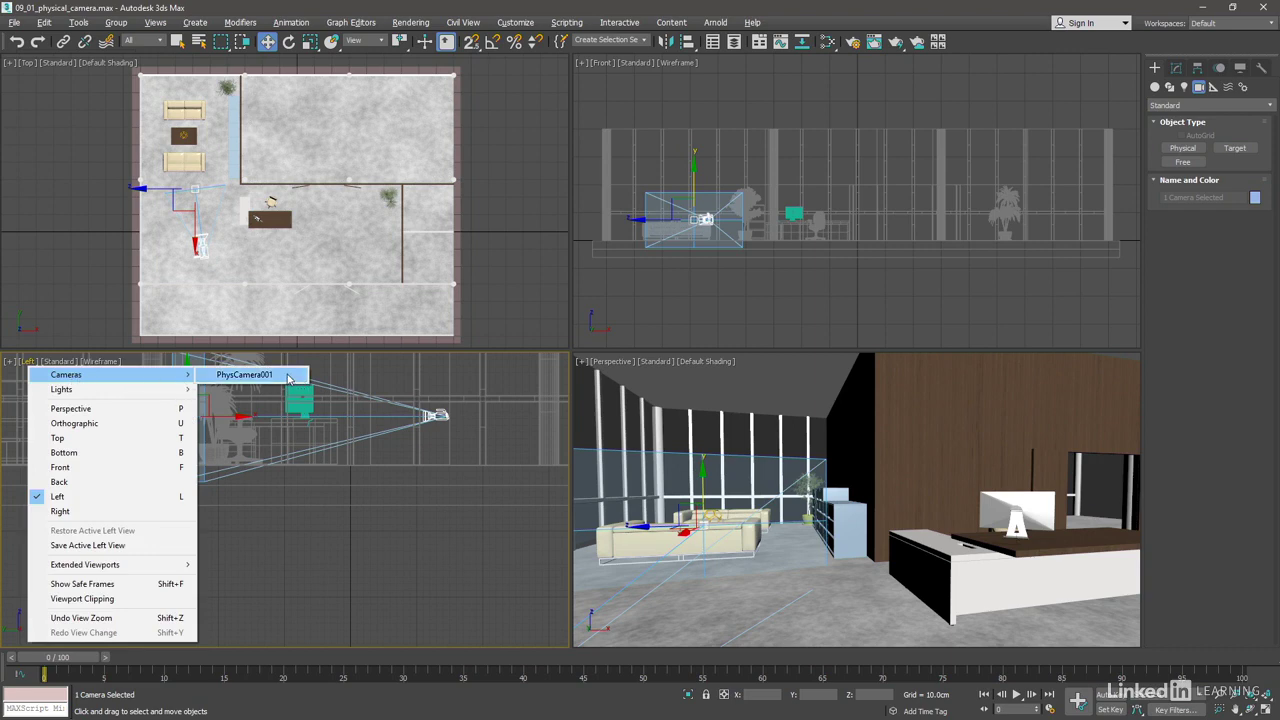
pyautogui.click(288, 377)
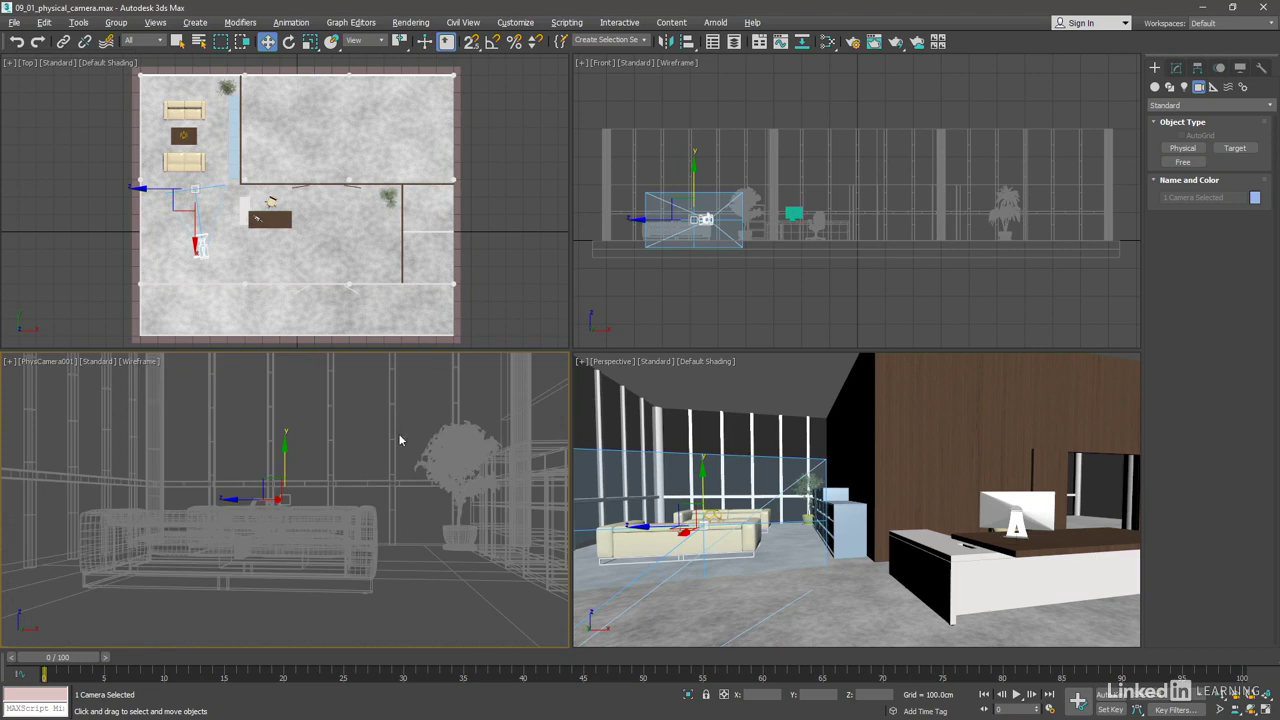
pyautogui.press('F3')
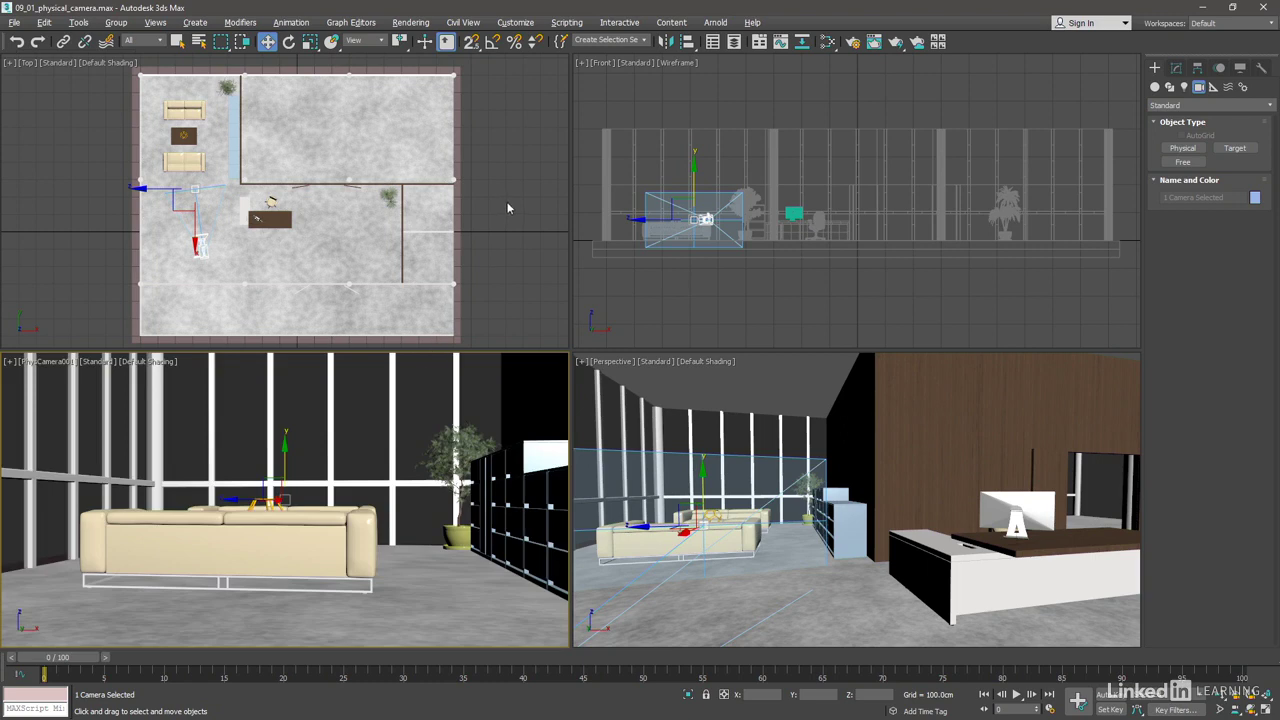
pyautogui.click(95, 170)
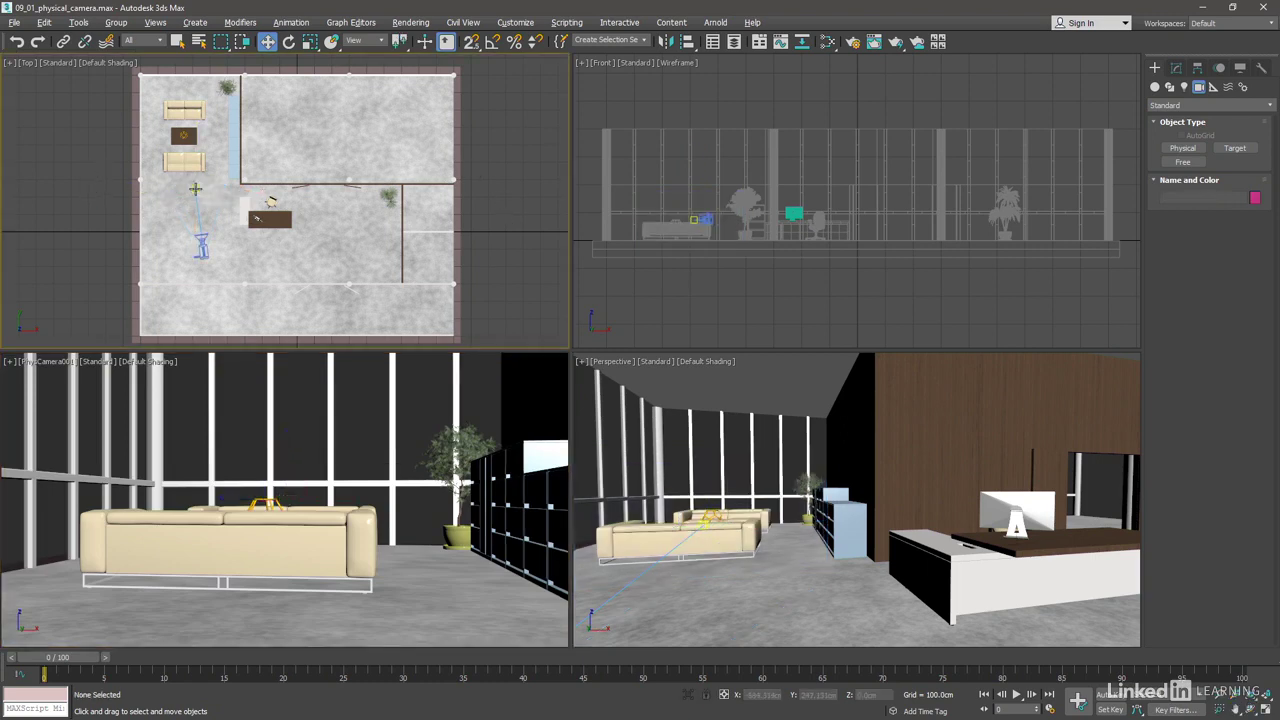
# Move the camera target onto the reception desk and raise it in the Front view.
pyautogui.moveTo(195, 189); pyautogui.dragTo(248, 185)
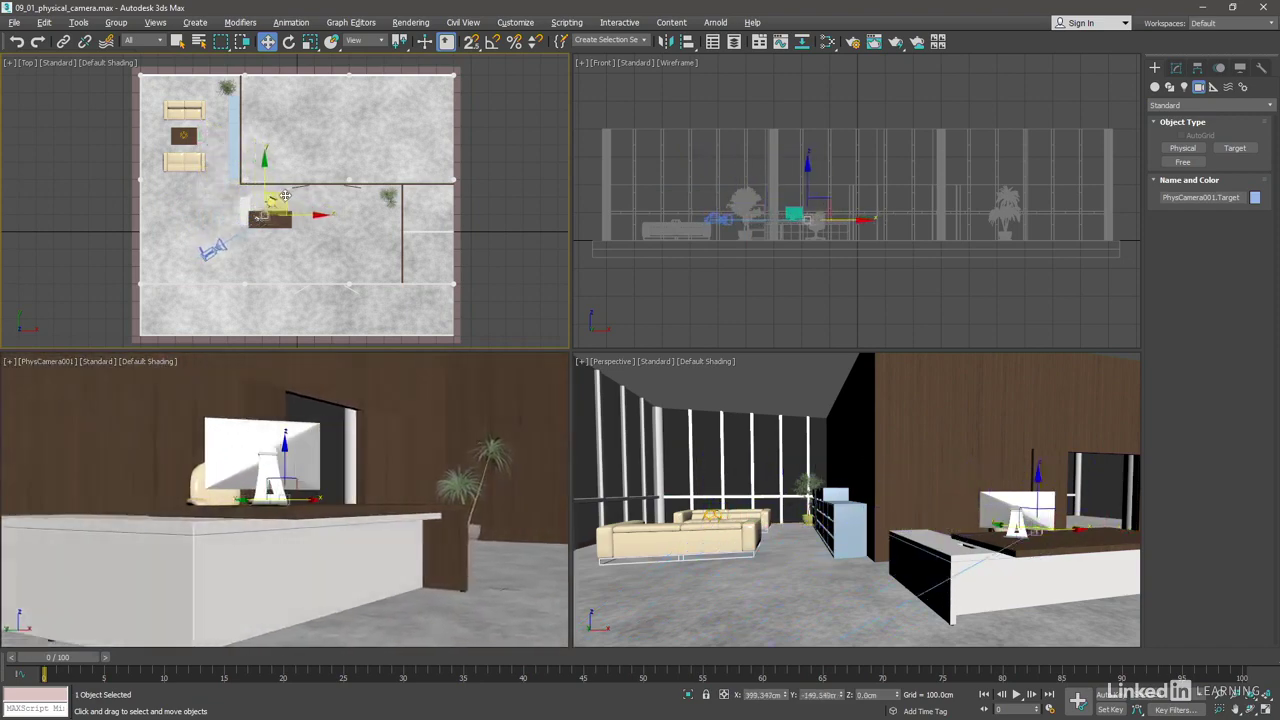
pyautogui.moveTo(248, 185)
pyautogui.mouseDown()
pyautogui.moveTo(234, 168)
pyautogui.moveTo(258, 185)
pyautogui.mouseUp()
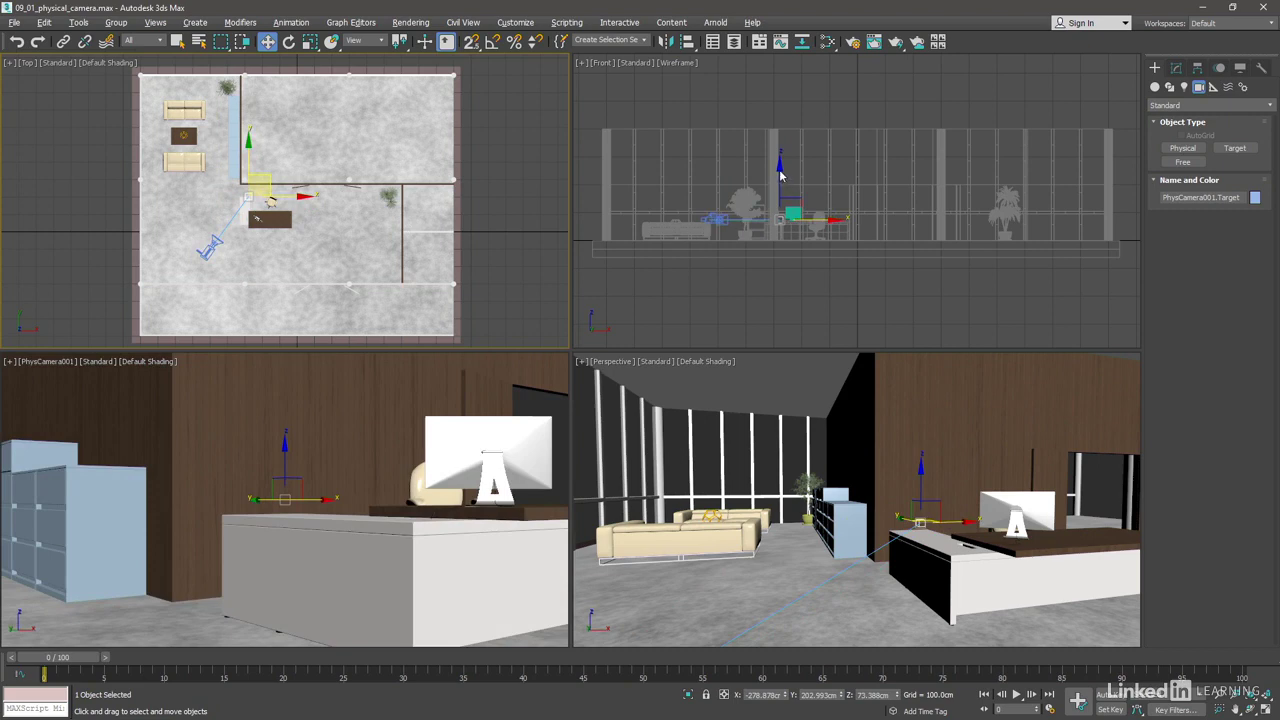
pyautogui.rightClick(777, 87)
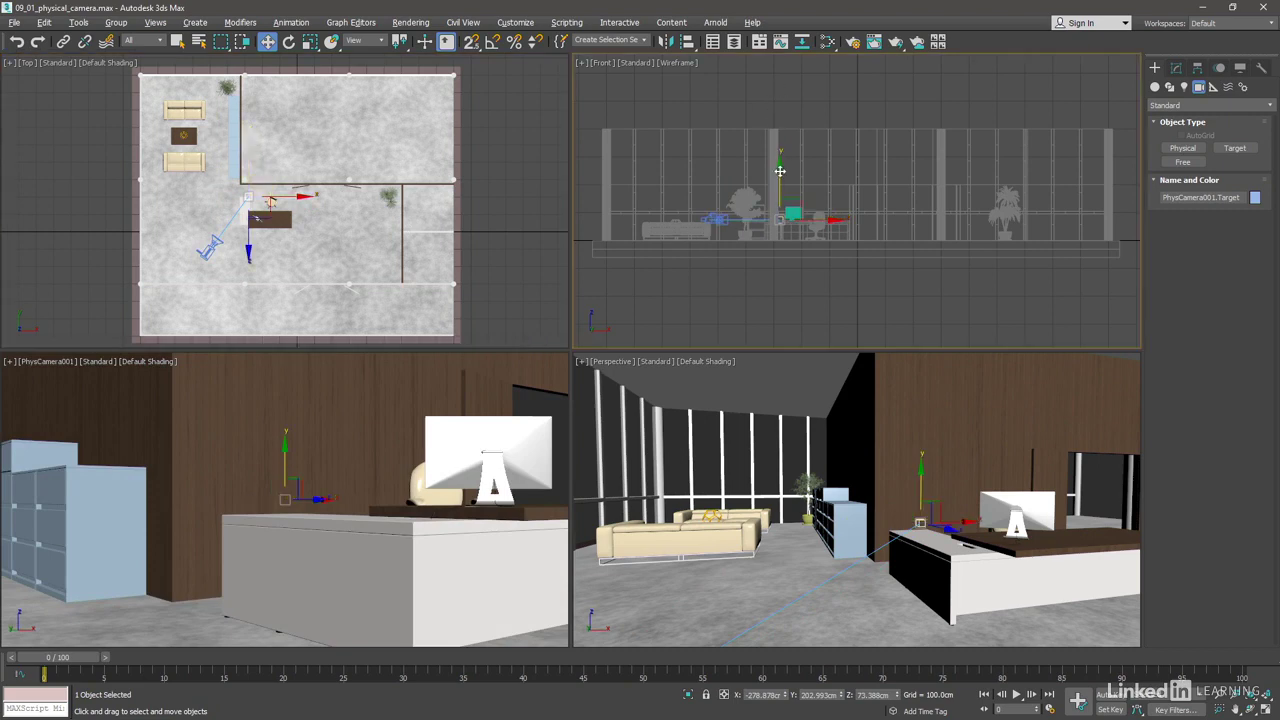
pyautogui.moveTo(780, 170)
pyautogui.mouseDown()
pyautogui.moveTo(760, 107)
pyautogui.moveTo(760, 167)
pyautogui.mouseUp()
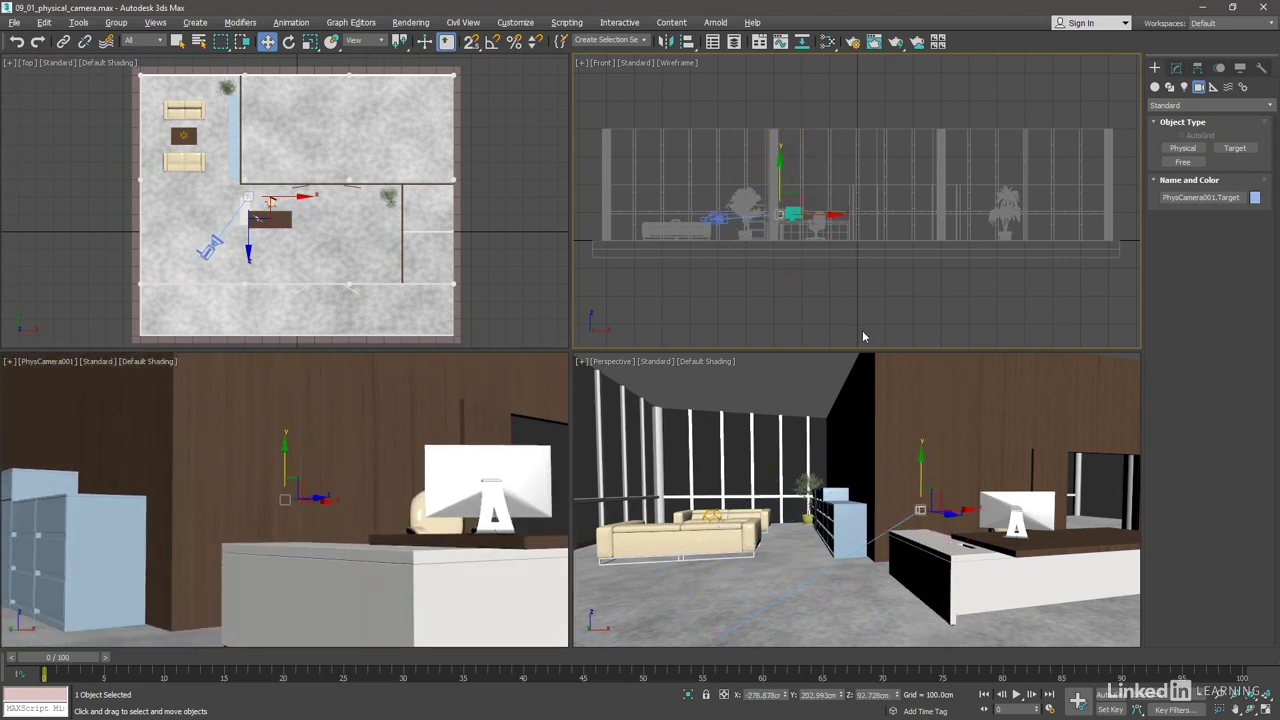
# Select the camera with its target and raise it slightly.
pyautogui.click(718, 219)
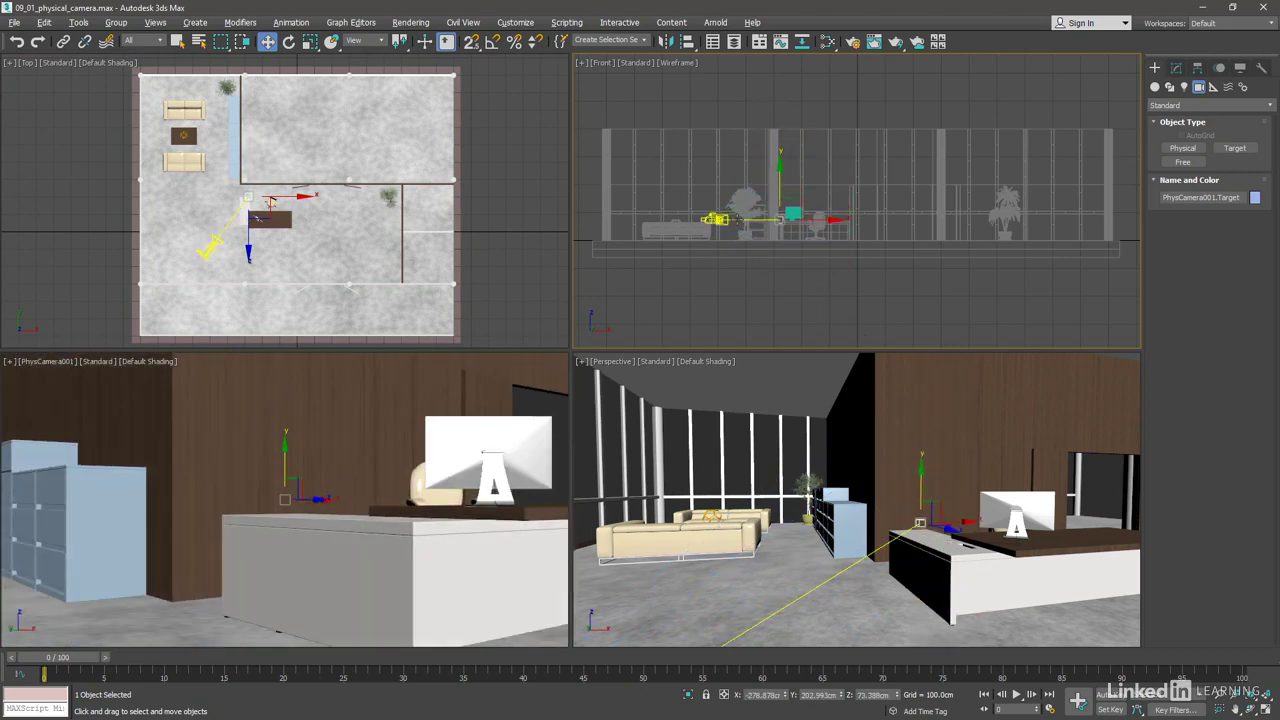
pyautogui.click(750, 220)
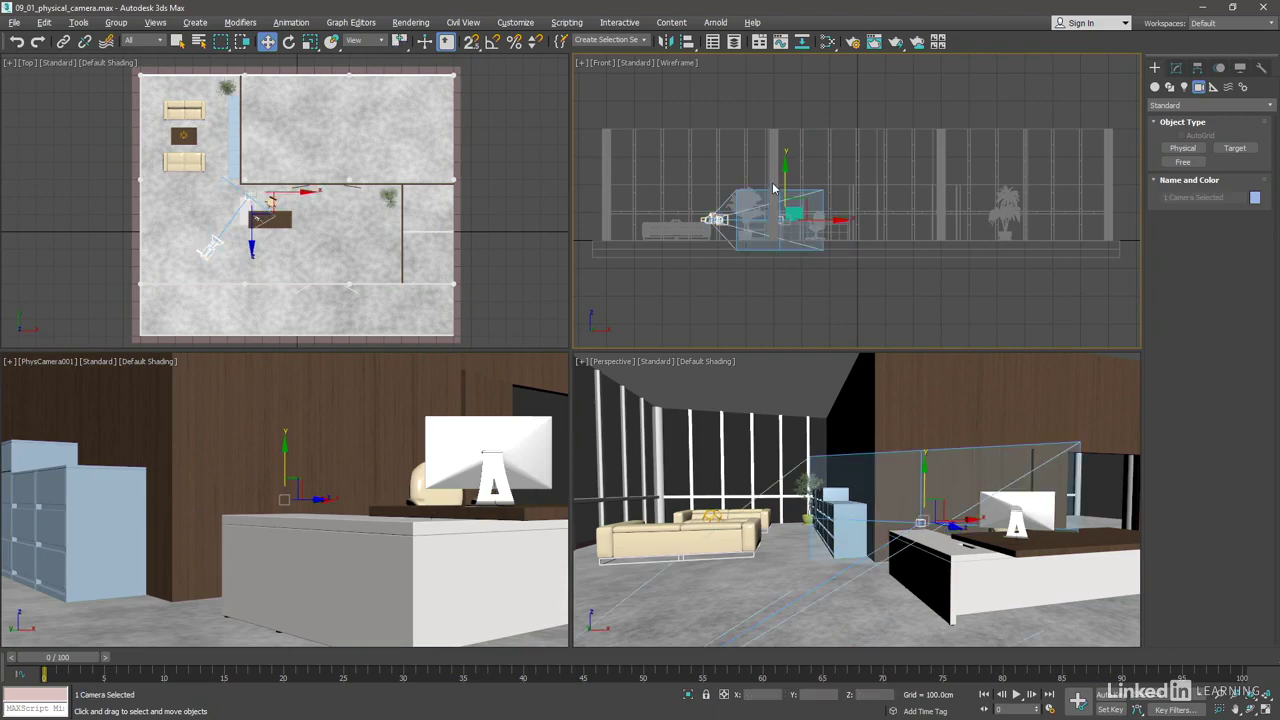
pyautogui.moveTo(785, 174)
pyautogui.mouseDown()
pyautogui.moveTo(782, 147)
pyautogui.moveTo(783, 165)
pyautogui.mouseUp()
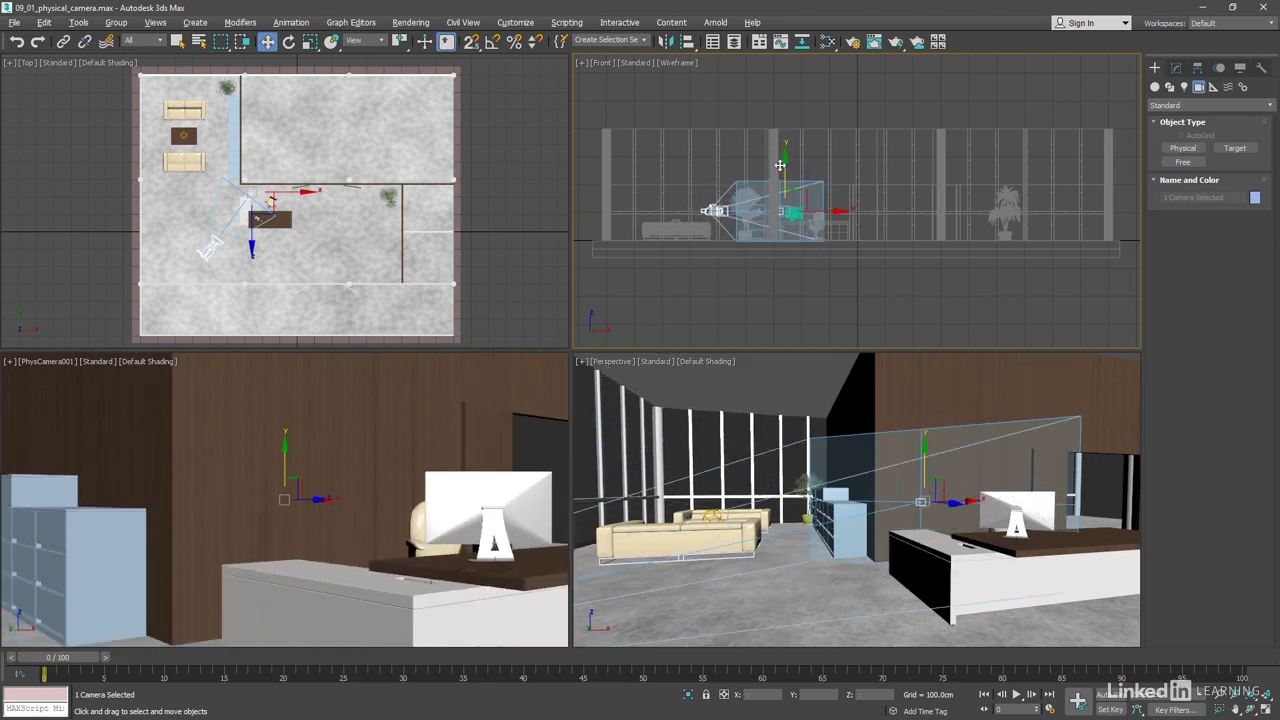
# Move PhysCamera001 back in the Top view, beside the light-blue filing cabinets.
pyautogui.click(112, 222)
pyautogui.click(215, 248)
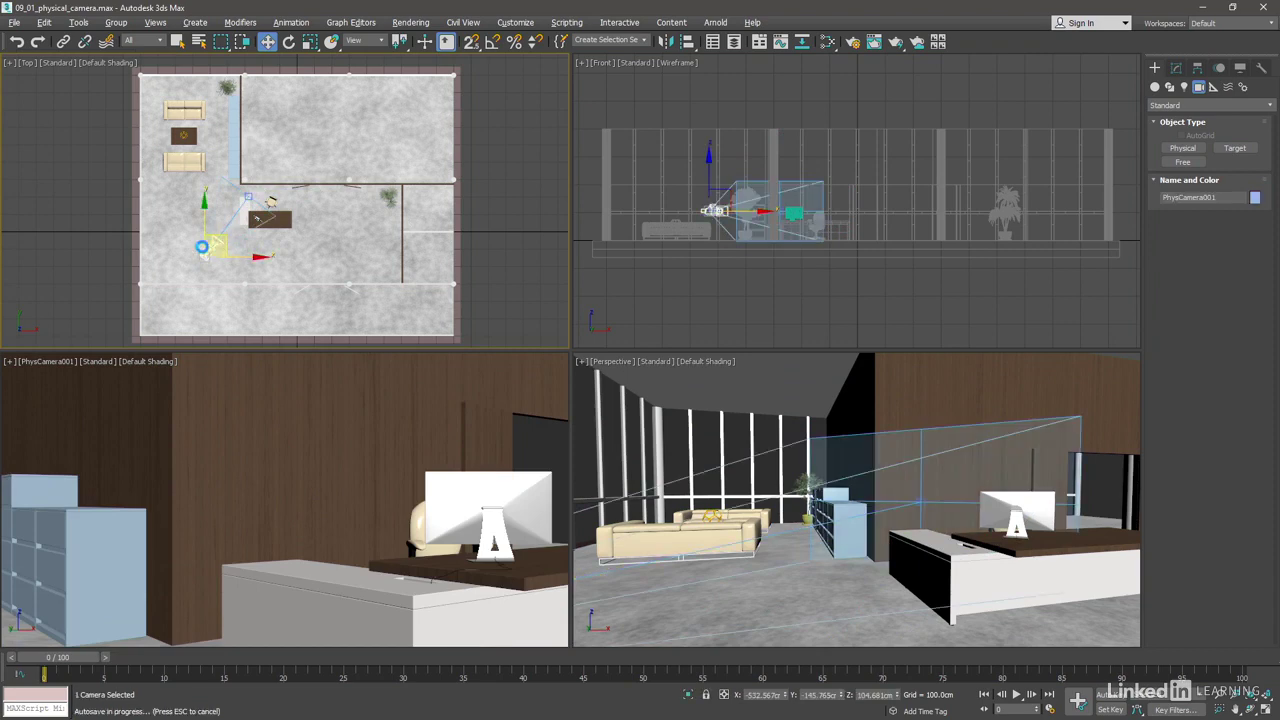
pyautogui.moveTo(217, 243)
pyautogui.mouseDown()
pyautogui.moveTo(275, 250)
pyautogui.moveTo(206, 248)
pyautogui.moveTo(352, 235)
pyautogui.moveTo(197, 250)
pyautogui.mouseUp()
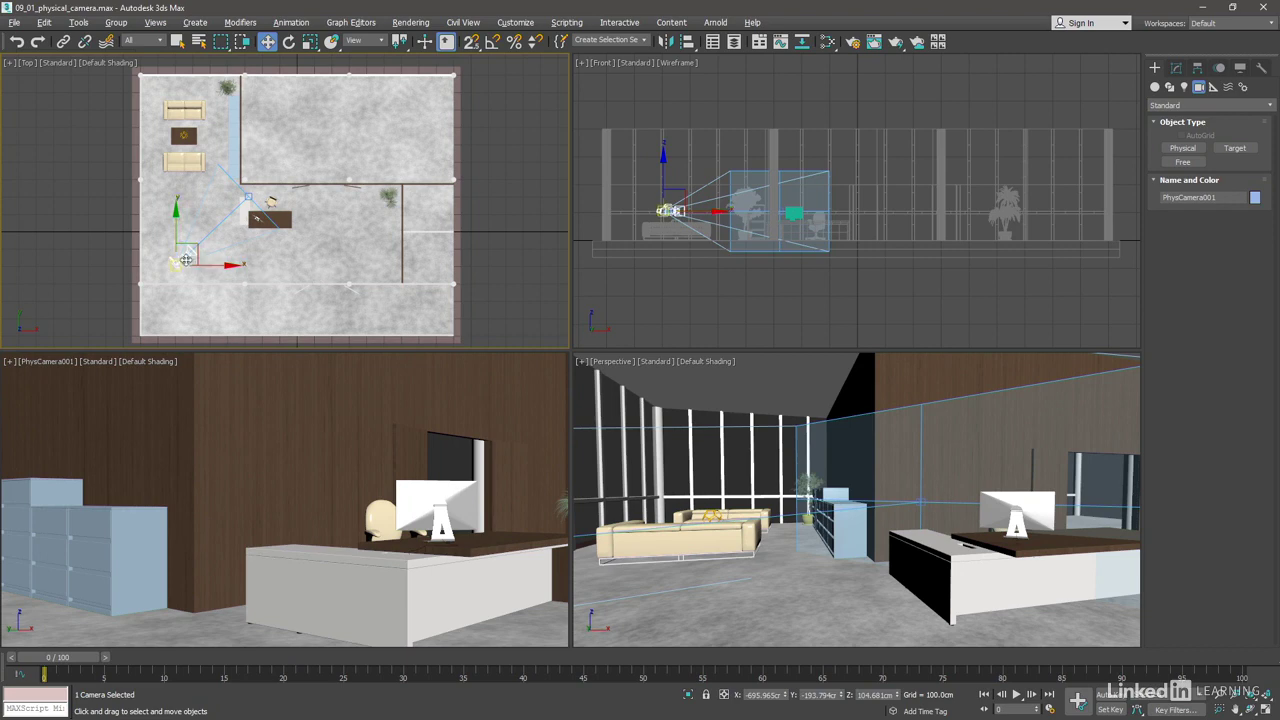
pyautogui.click(94, 259)
pyautogui.click(183, 259)
pyautogui.click(80, 266)
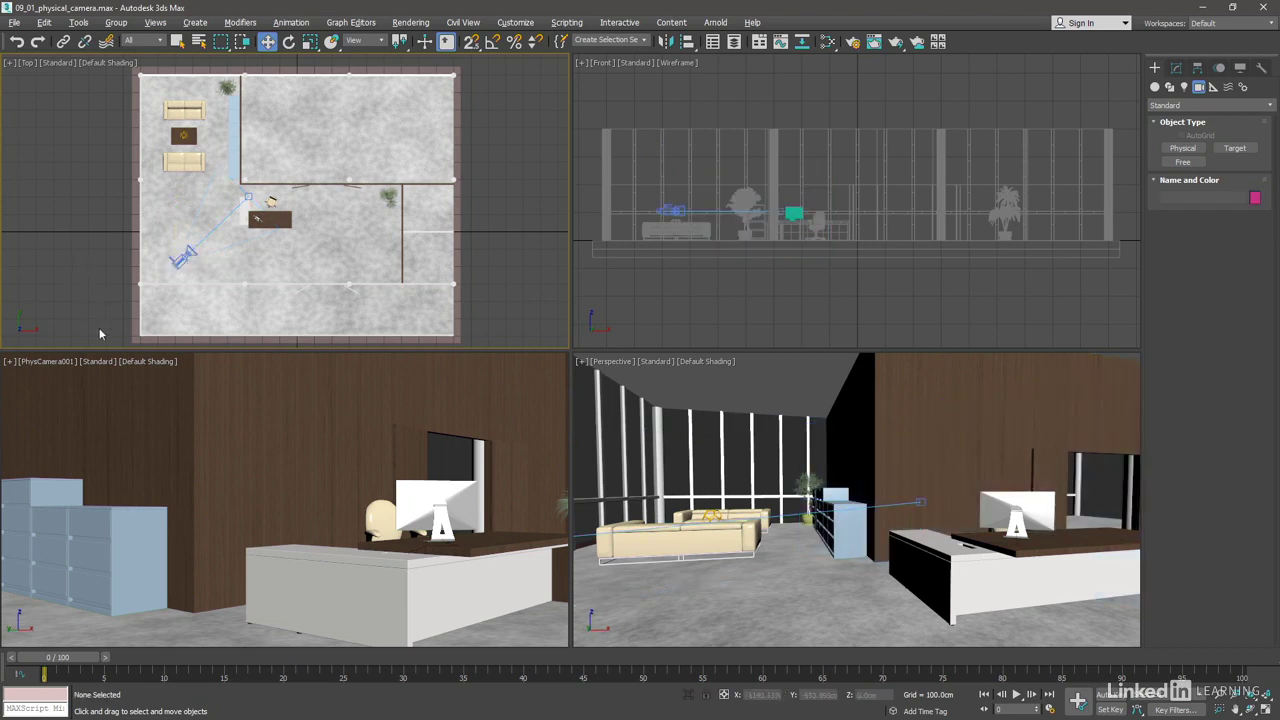
# Select PhysCamera001 from its viewport label and show its 40 mm lens and 36 mm film settings.
pyautogui.click(49, 365)
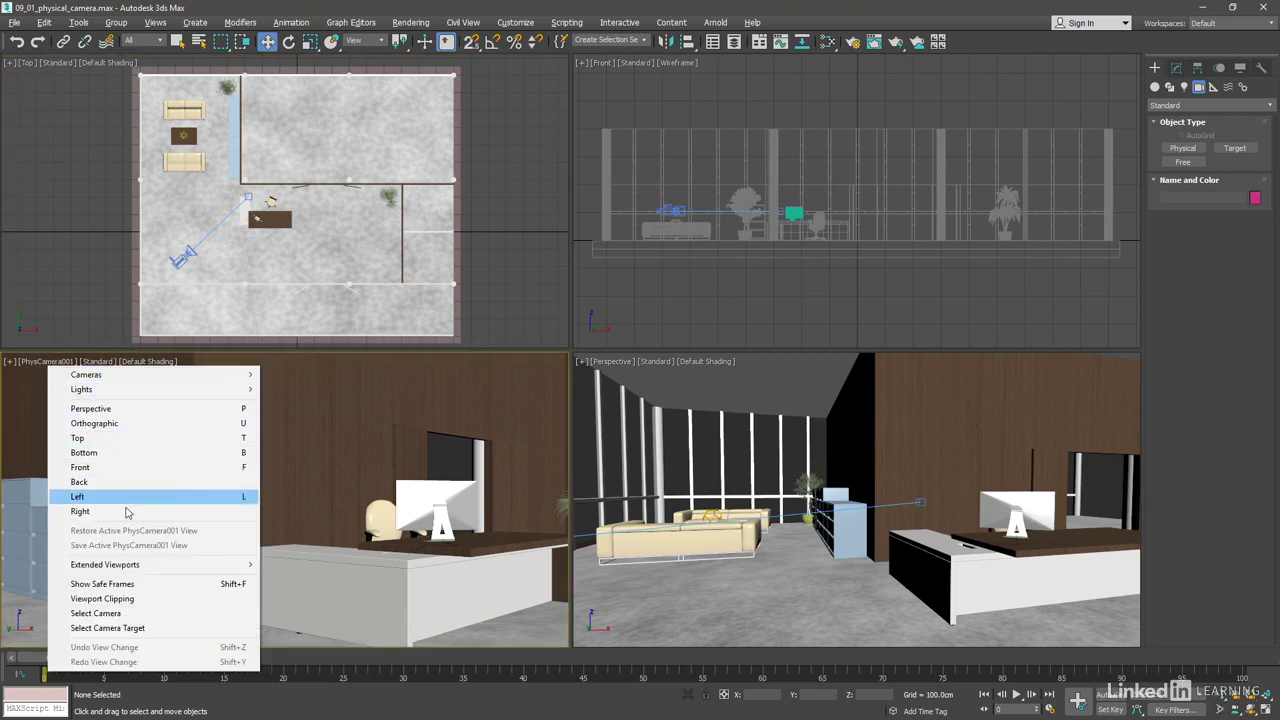
pyautogui.click(157, 613)
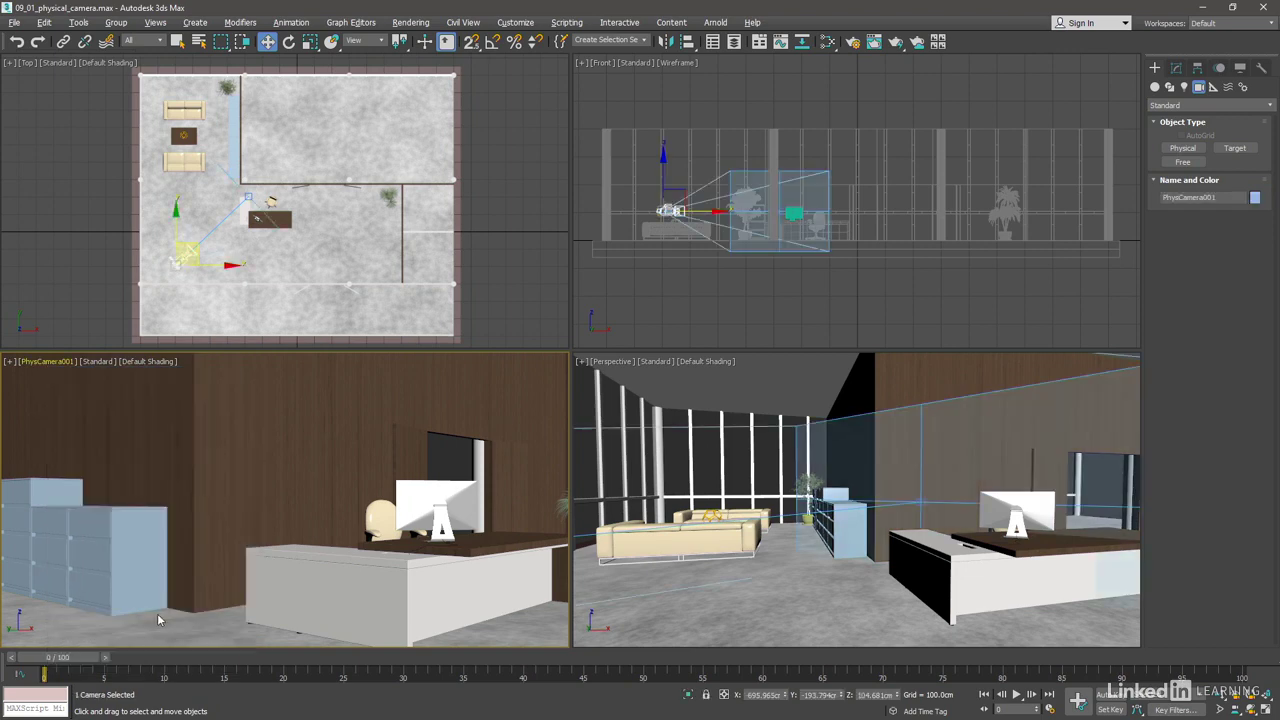
pyautogui.click(1176, 67)
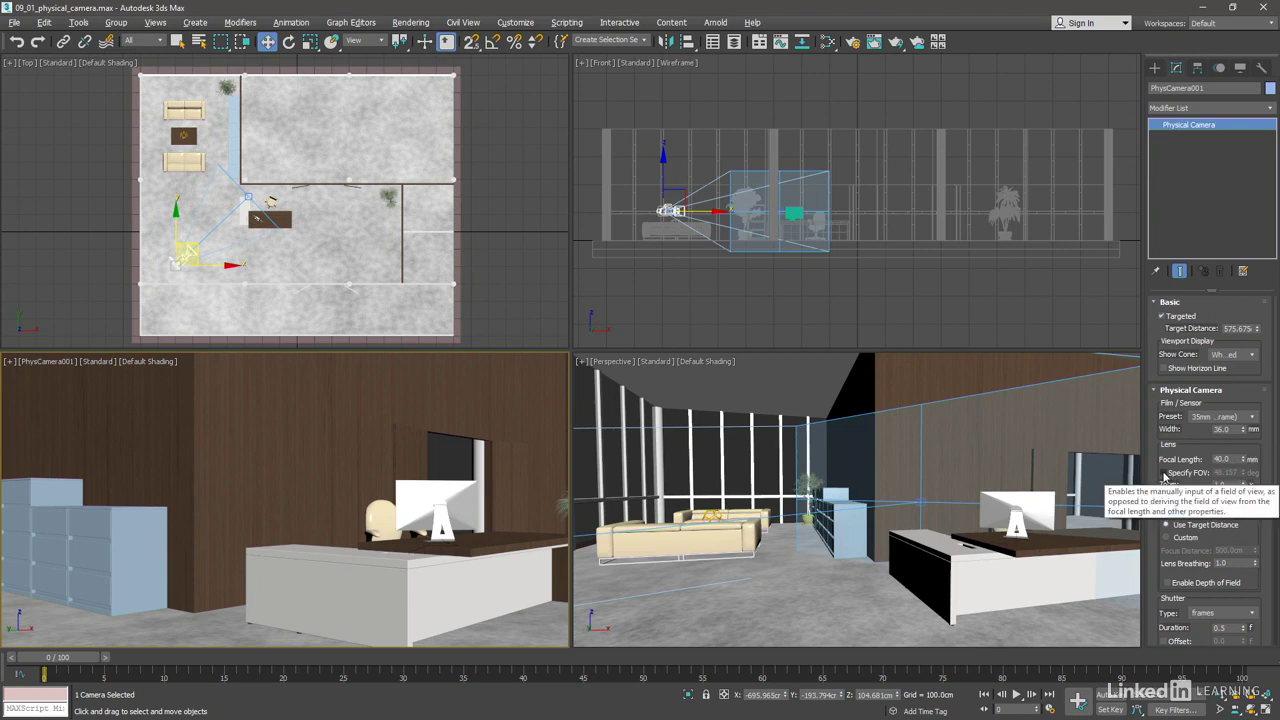
# Enable Specify FOV and set the camera's field of view to 80 degrees.
pyautogui.click(1163, 473)
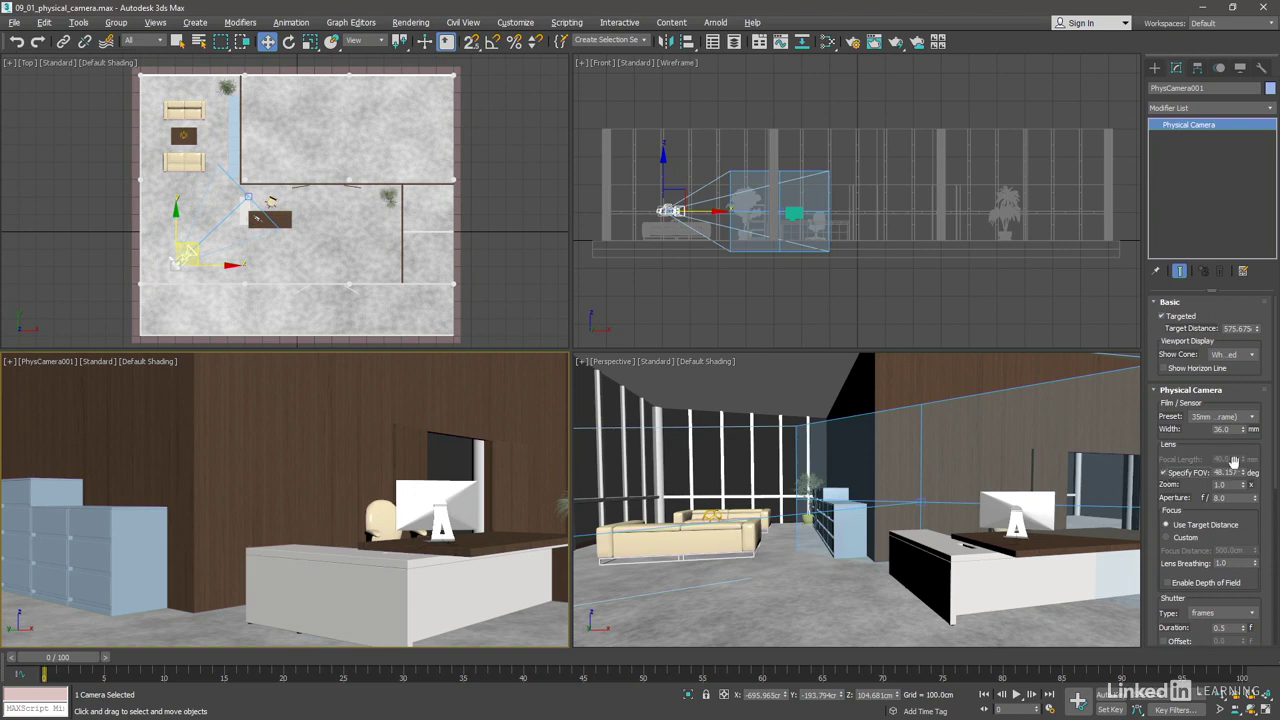
pyautogui.moveTo(1245, 473); pyautogui.dragTo(1229, 432)
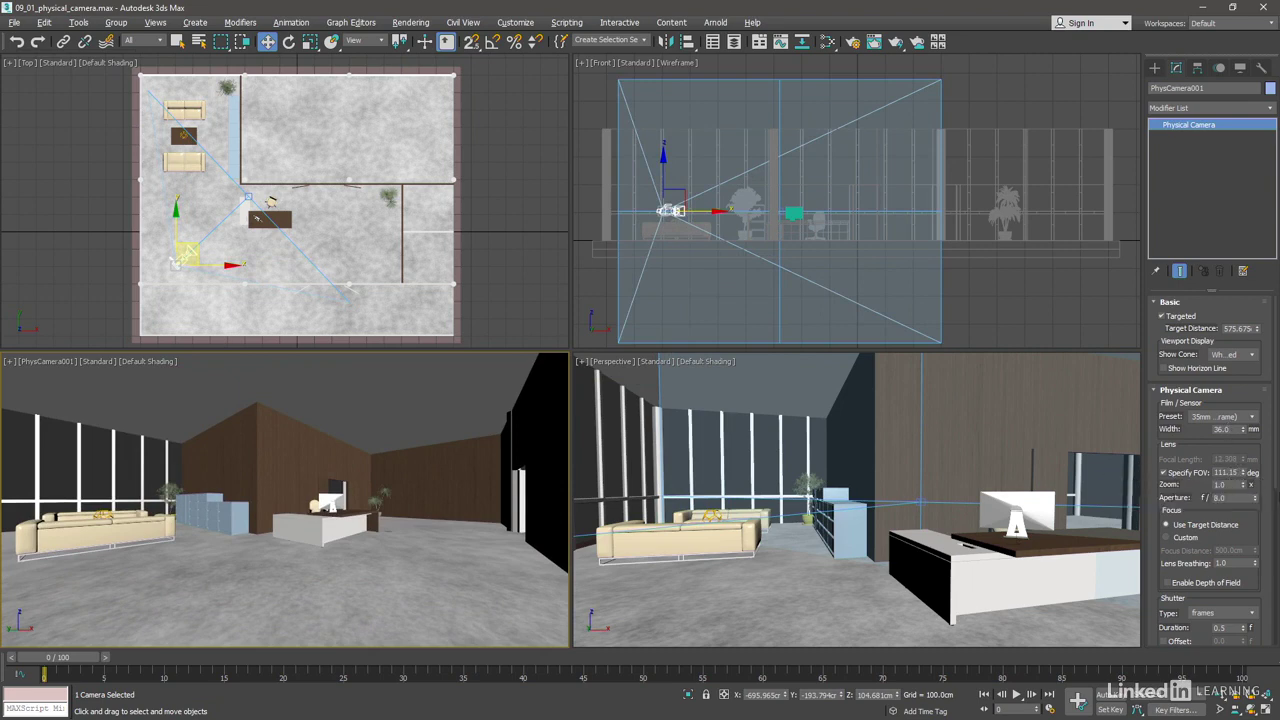
pyautogui.doubleClick(1228, 472)
pyautogui.write('80')
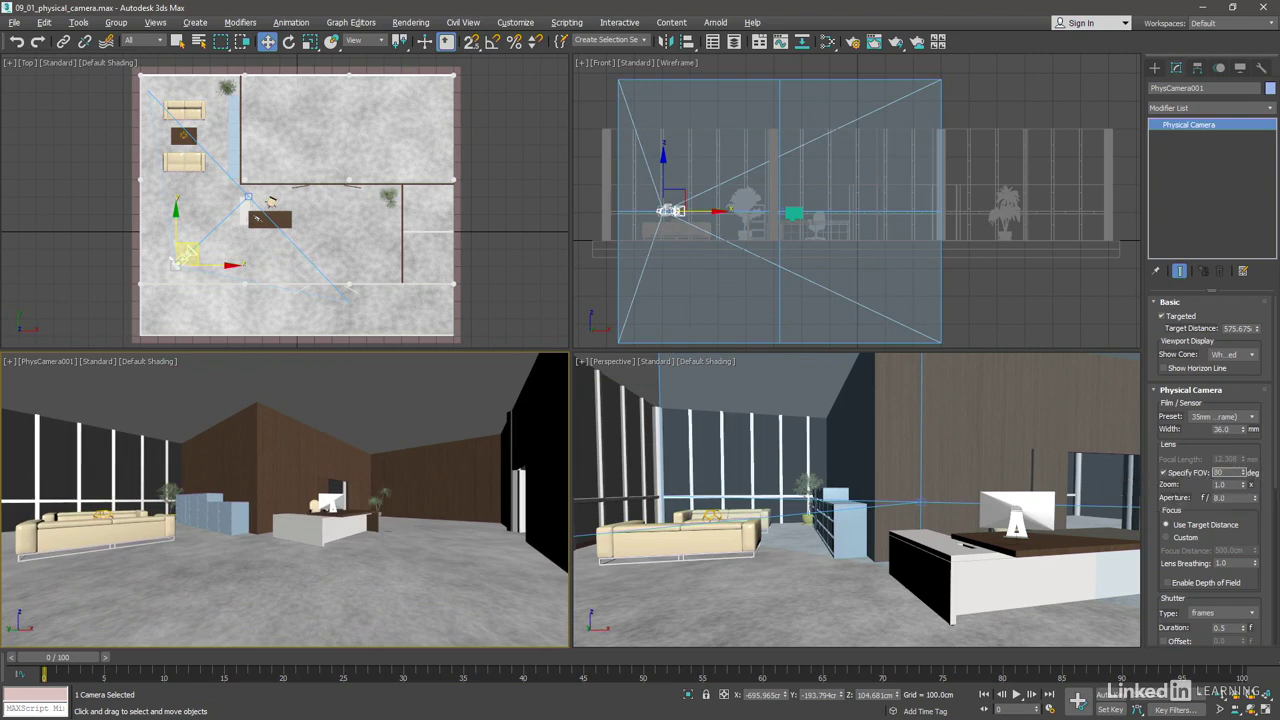
pyautogui.press('Return')
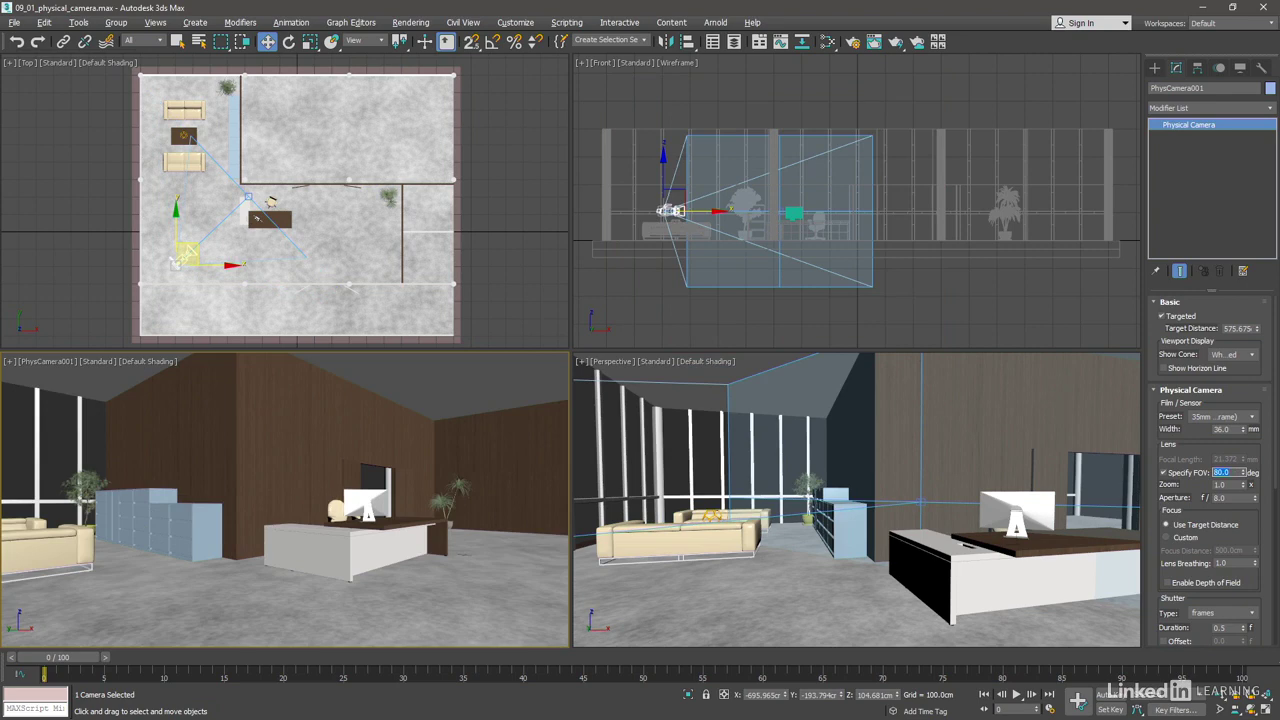